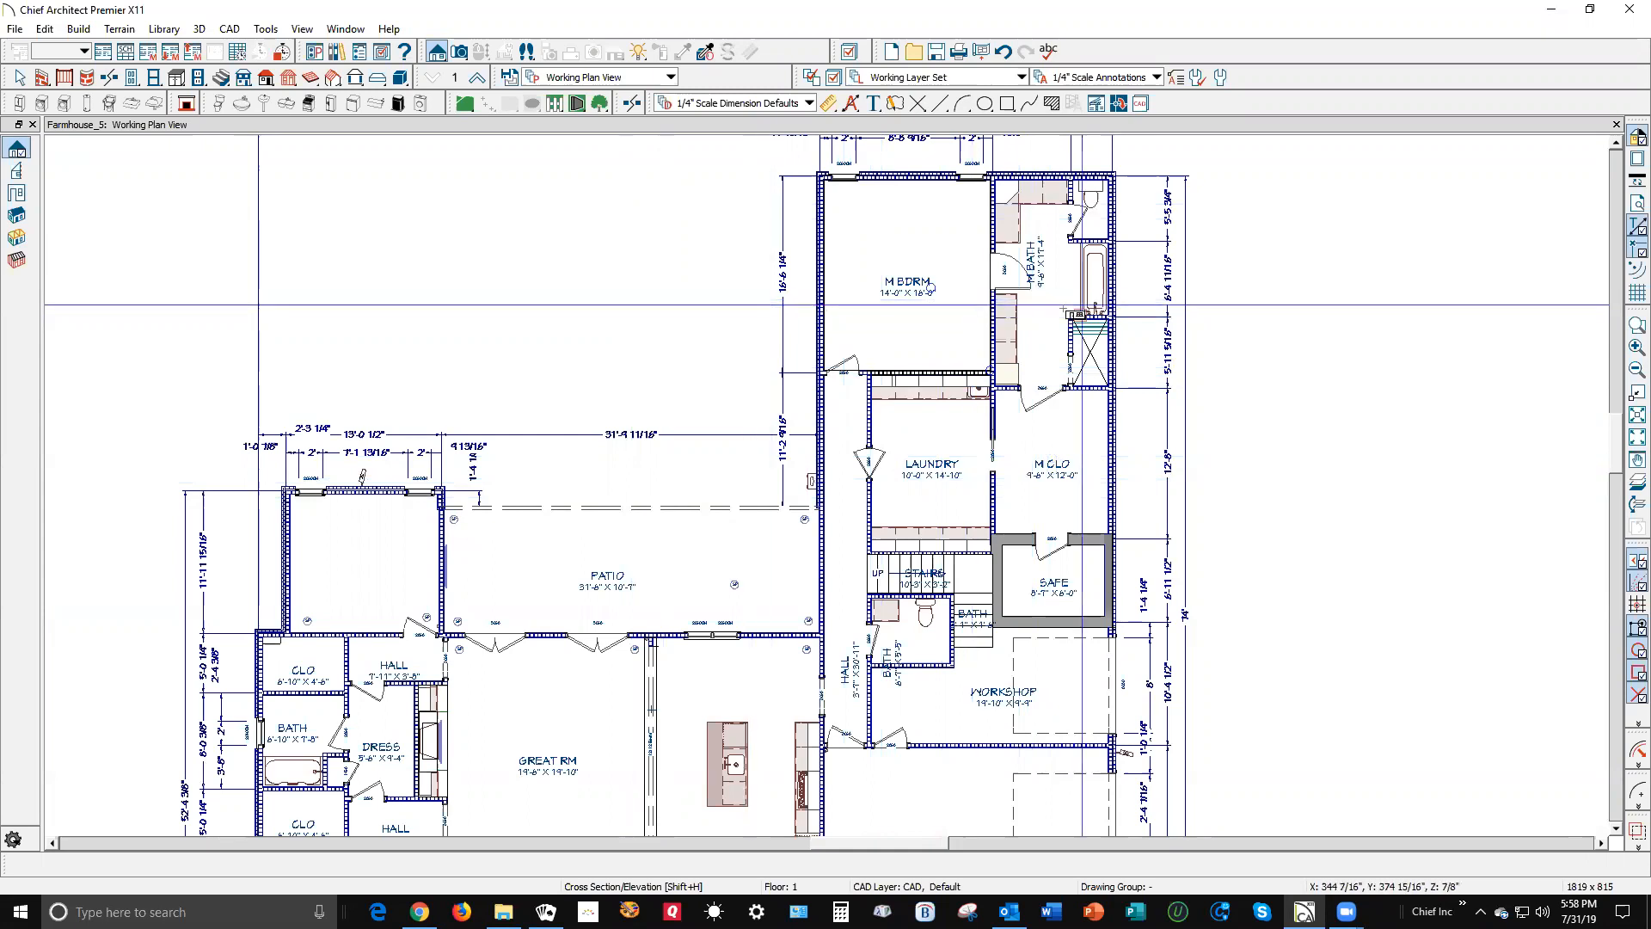
- Enable Roof Over This Room and Flat Ceiling Over This Room in the master bedroom's structure settings
right_click(907, 249)
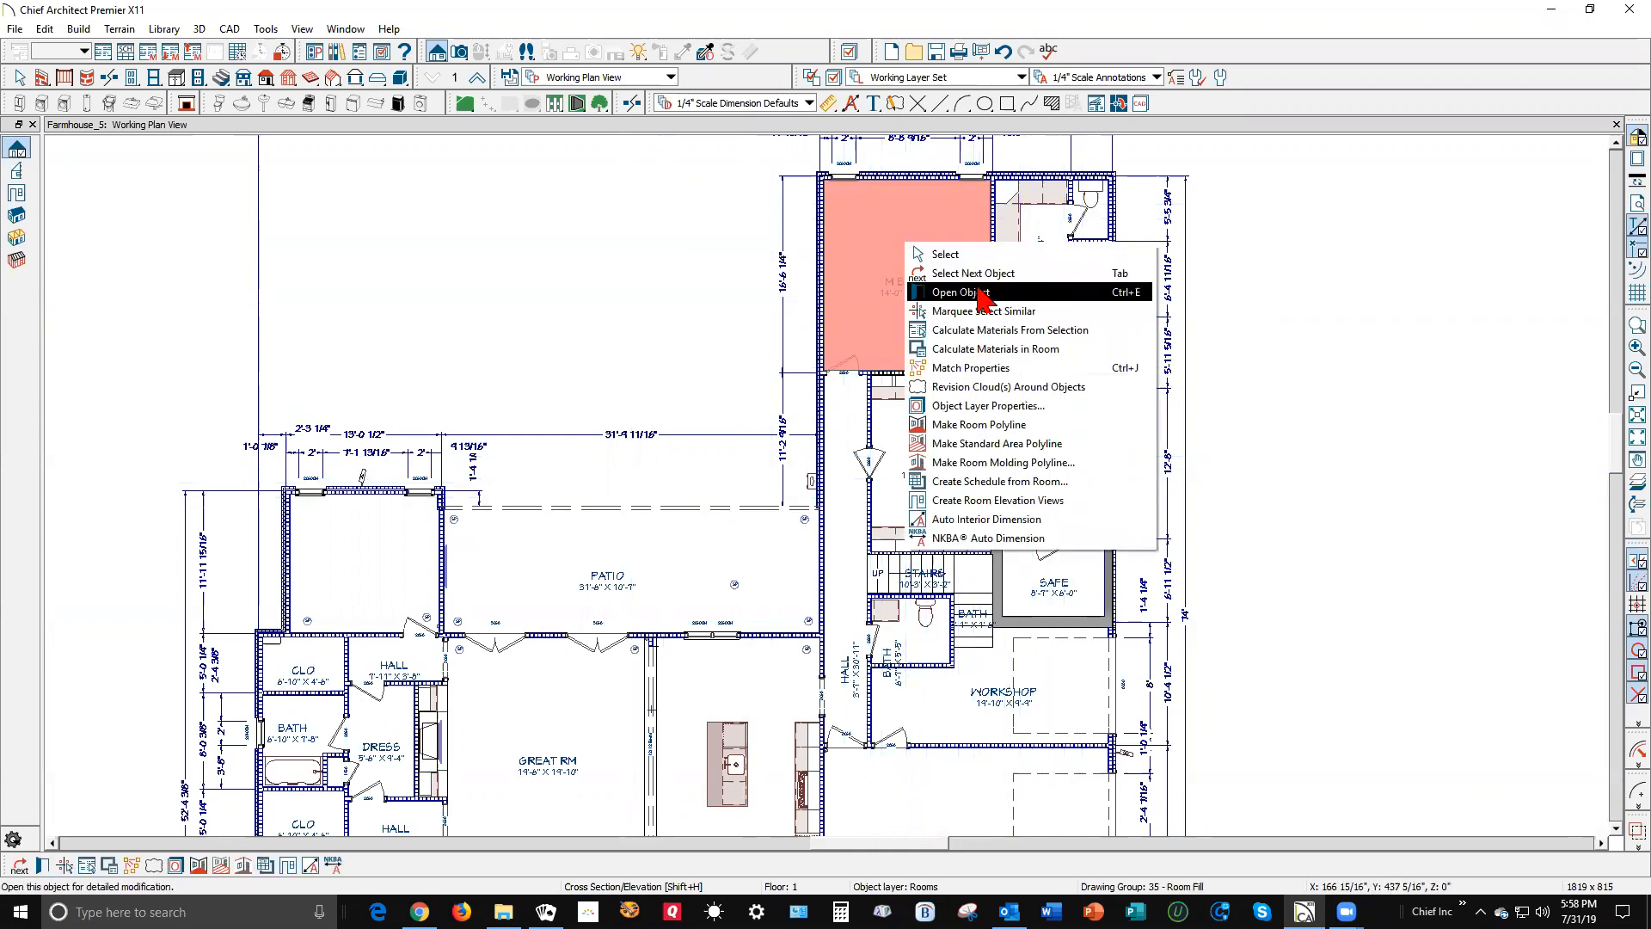
left_click(980, 293)
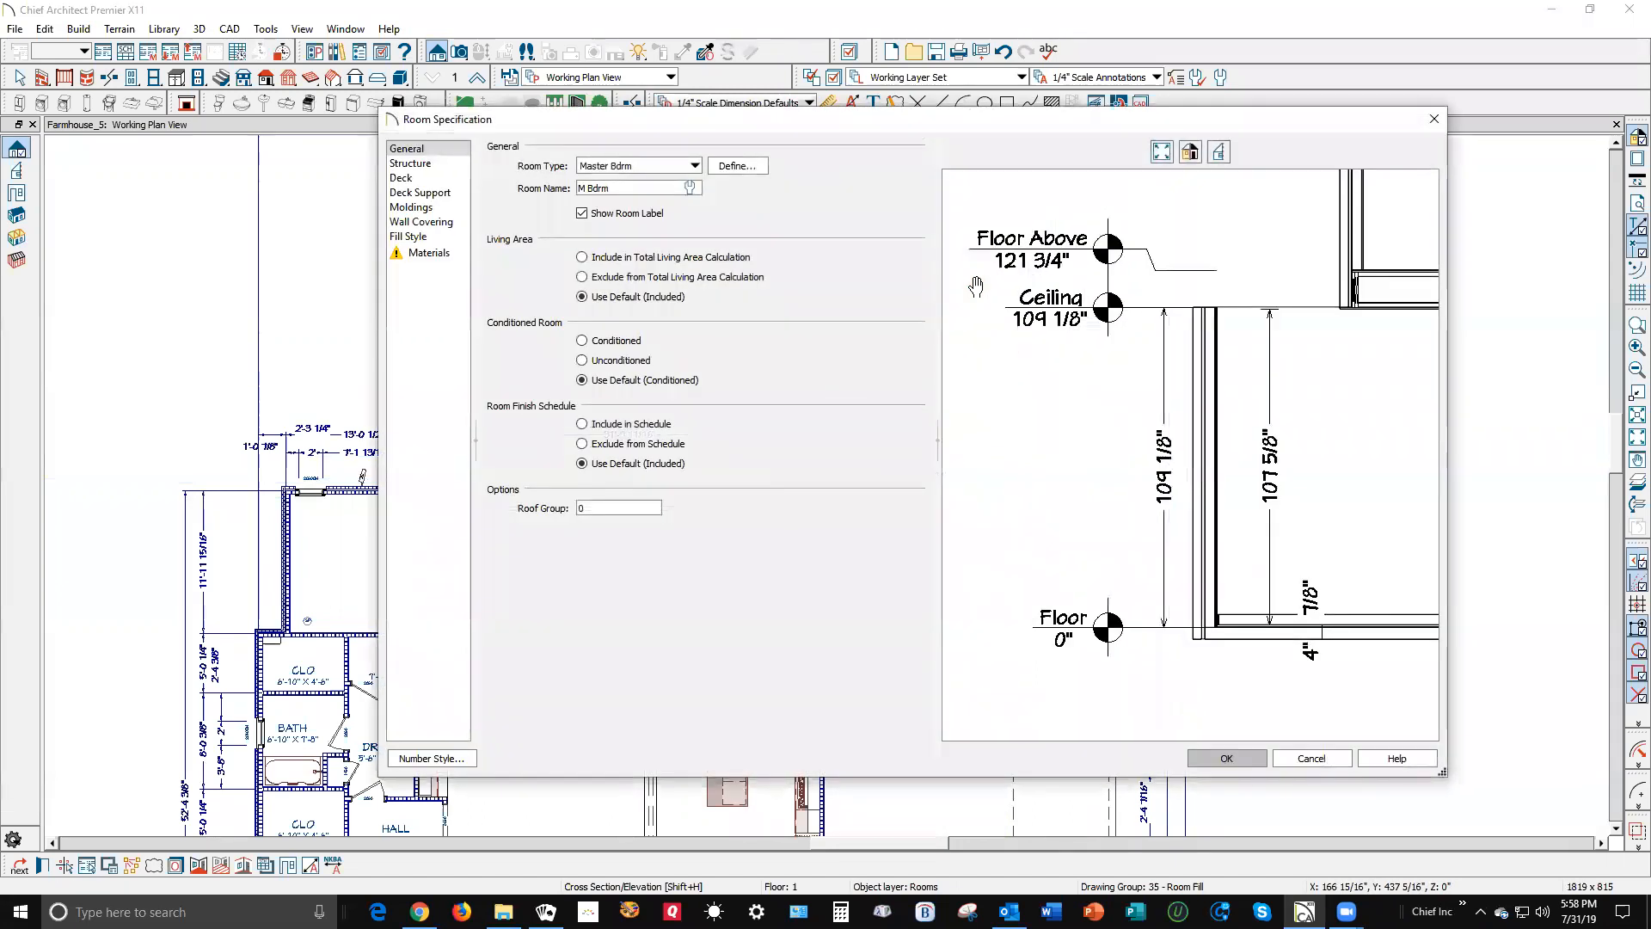
left_click(434, 164)
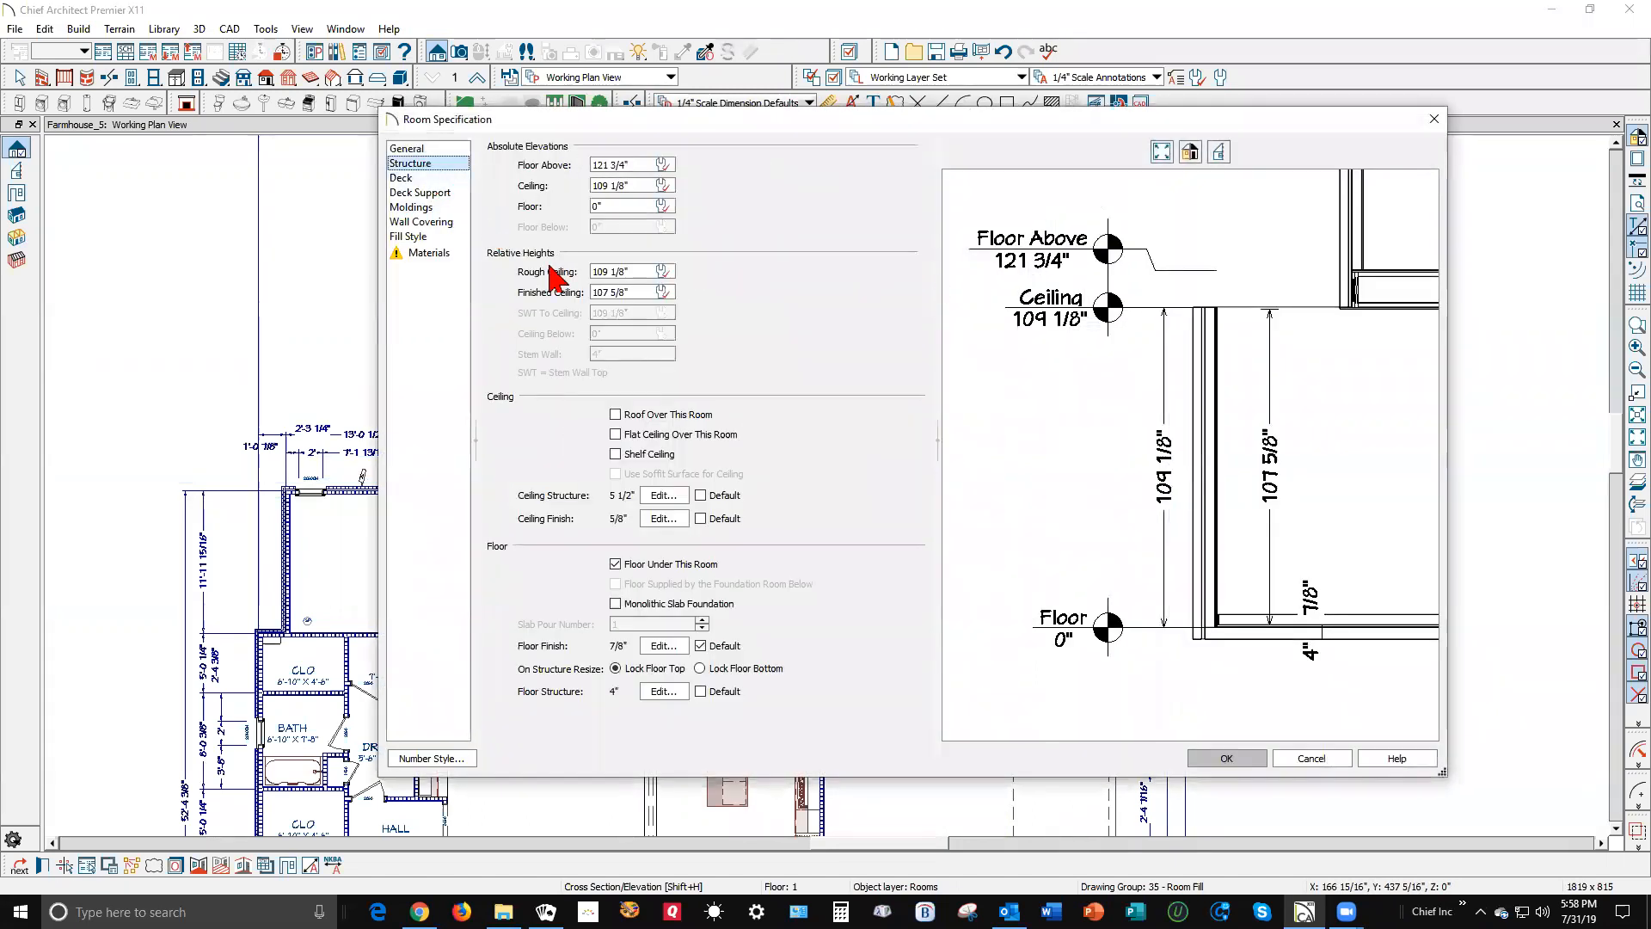
left_click(632, 437)
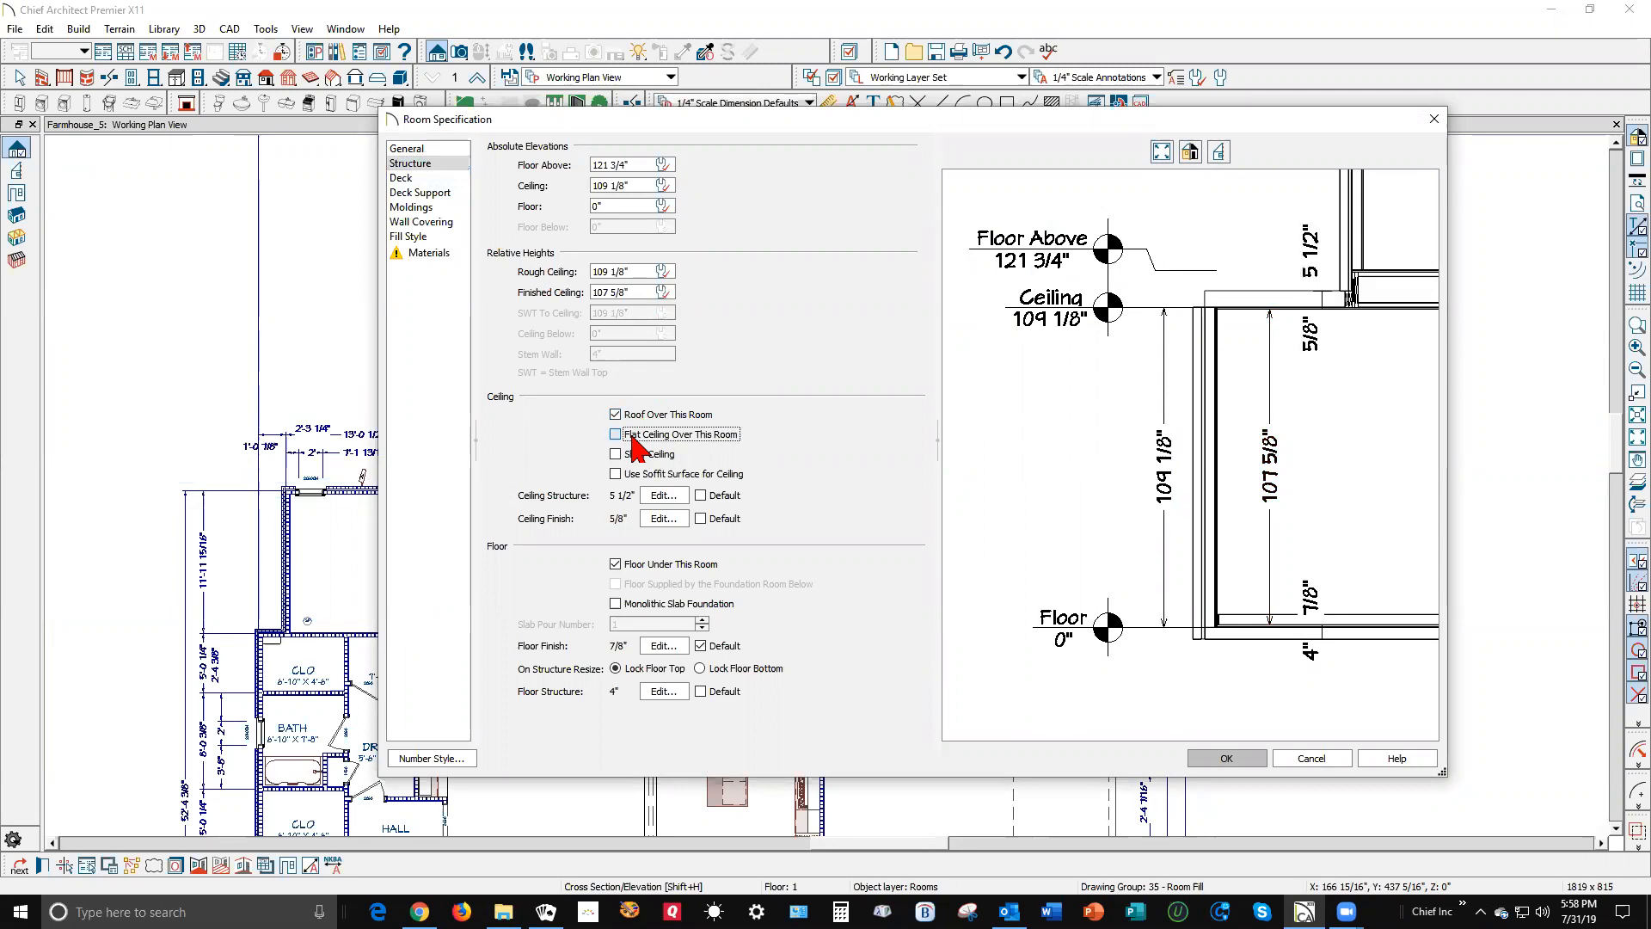
left_click(1222, 758)
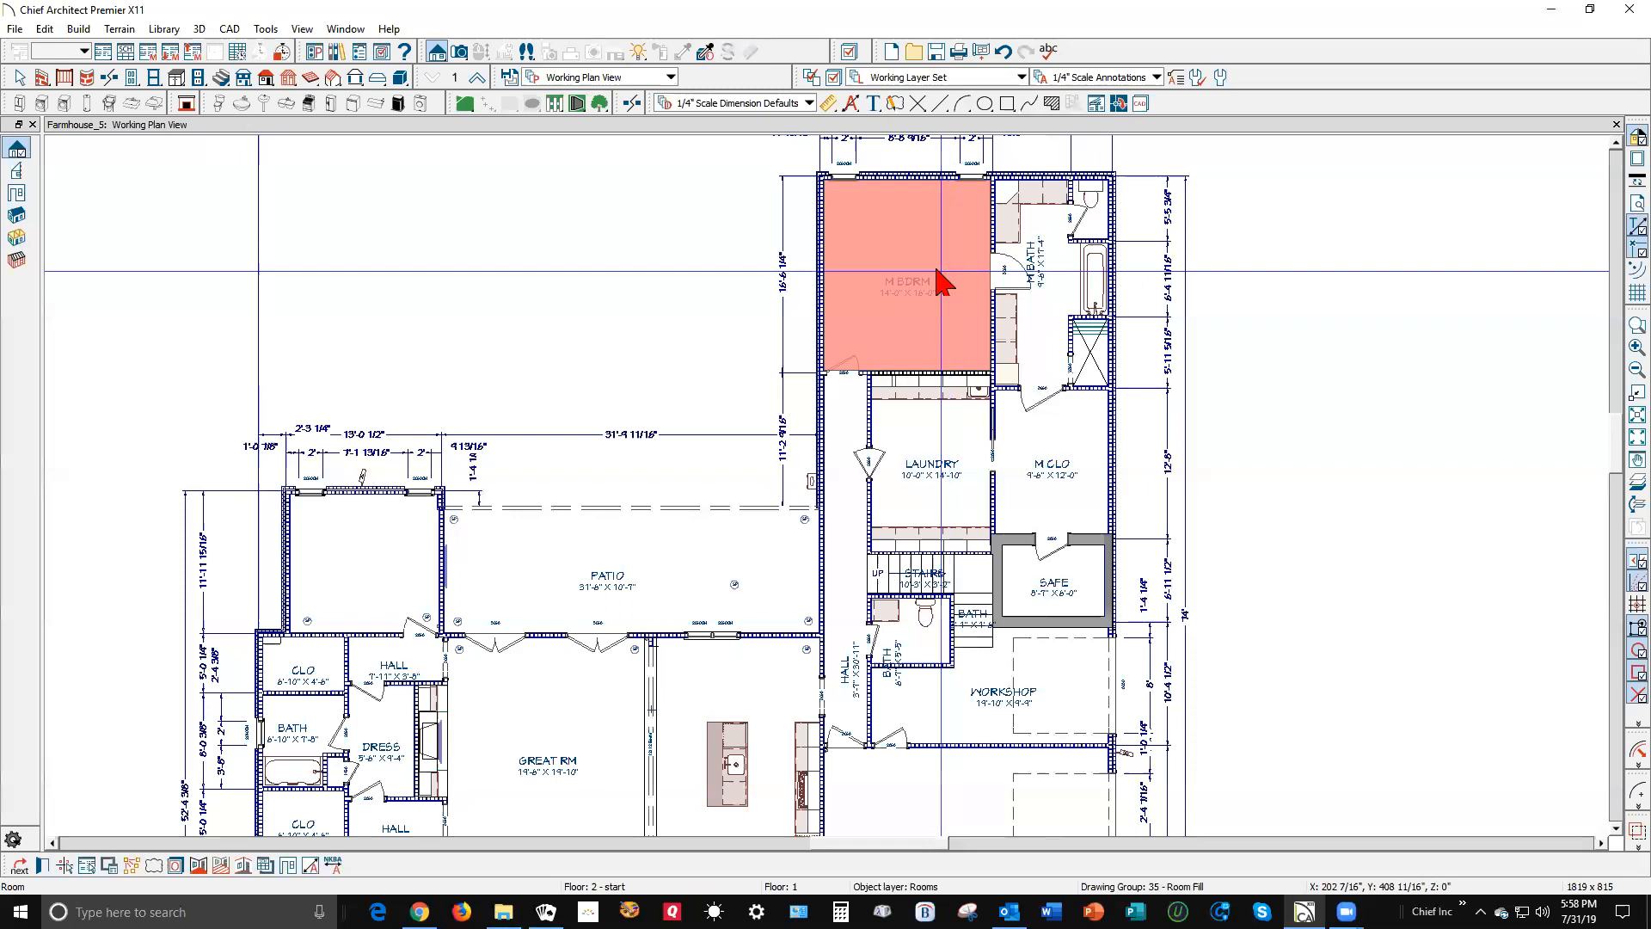
key("Escape")
- Inspect the master bedroom's ceiling in a full camera view facing the exterior window wall, then close that view
left_click(460, 53)
left_click_drag(905, 348, 906, 255)
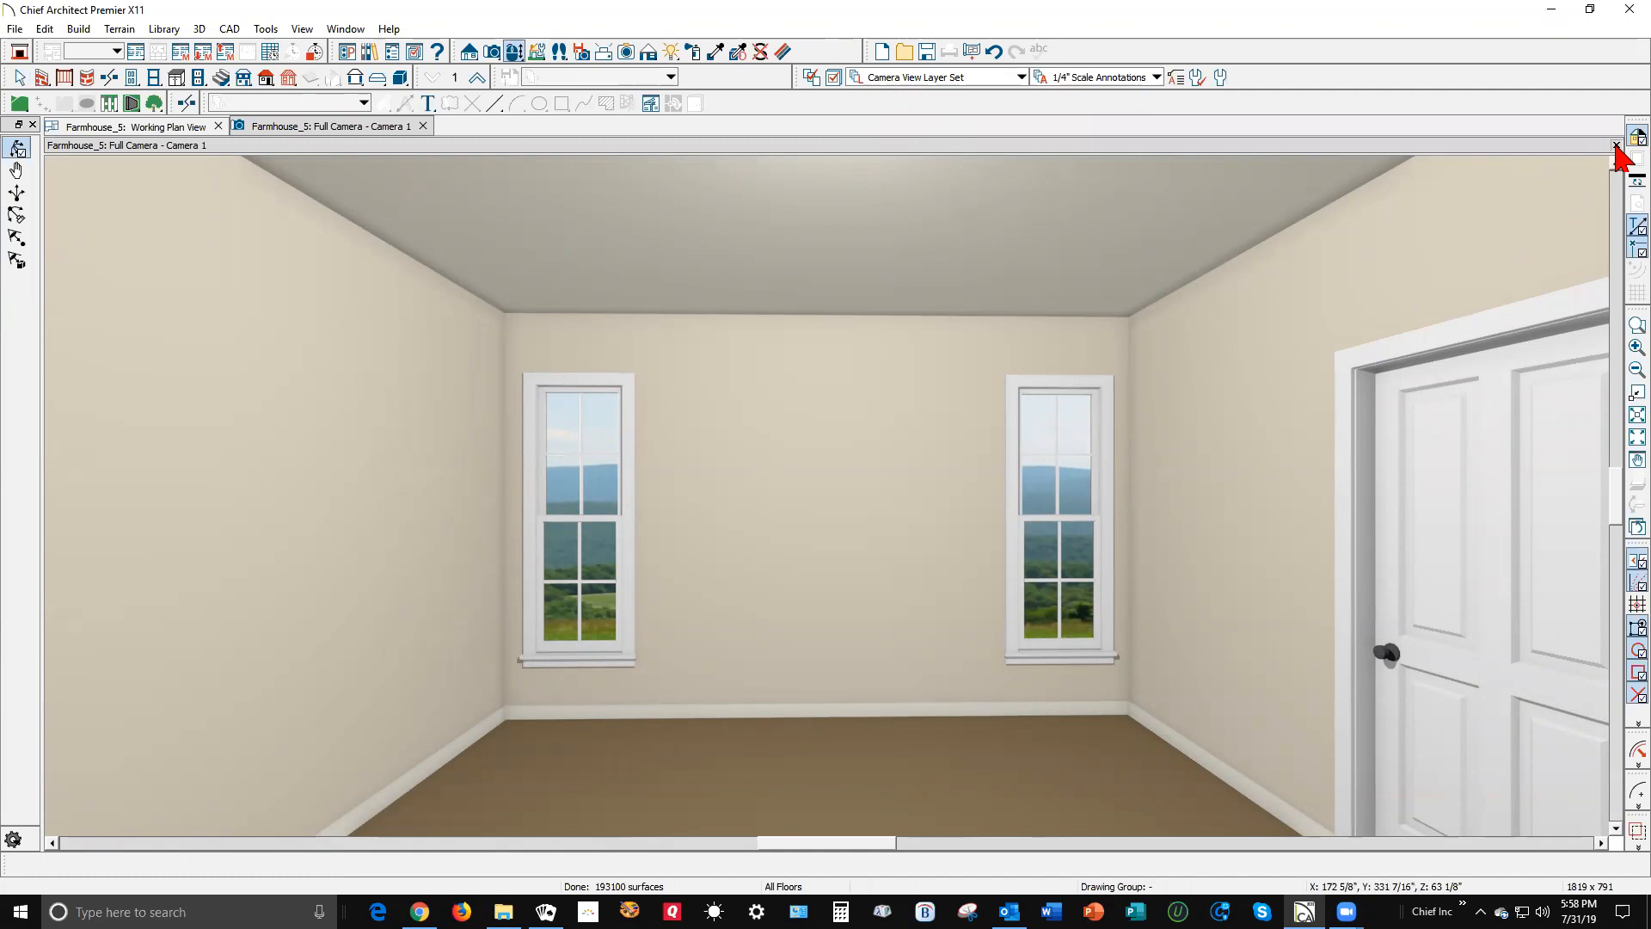
key("ctrl+w")
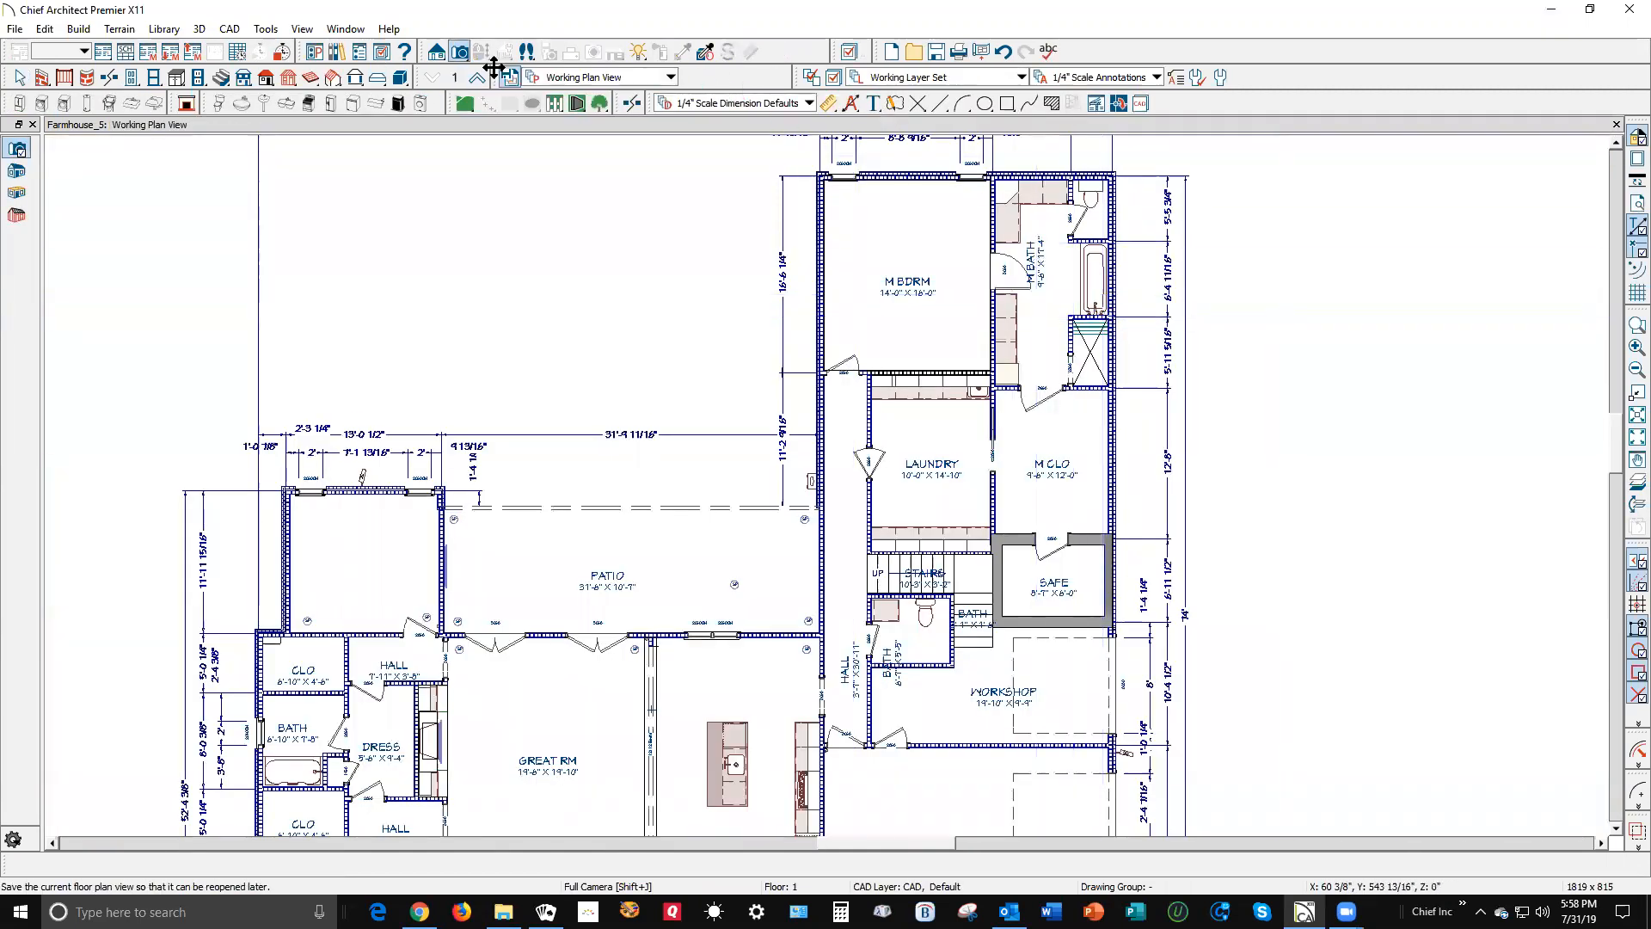
- Create a cross section/elevation view through the master bedroom, looking toward the wall with two windows
left_click(434, 53)
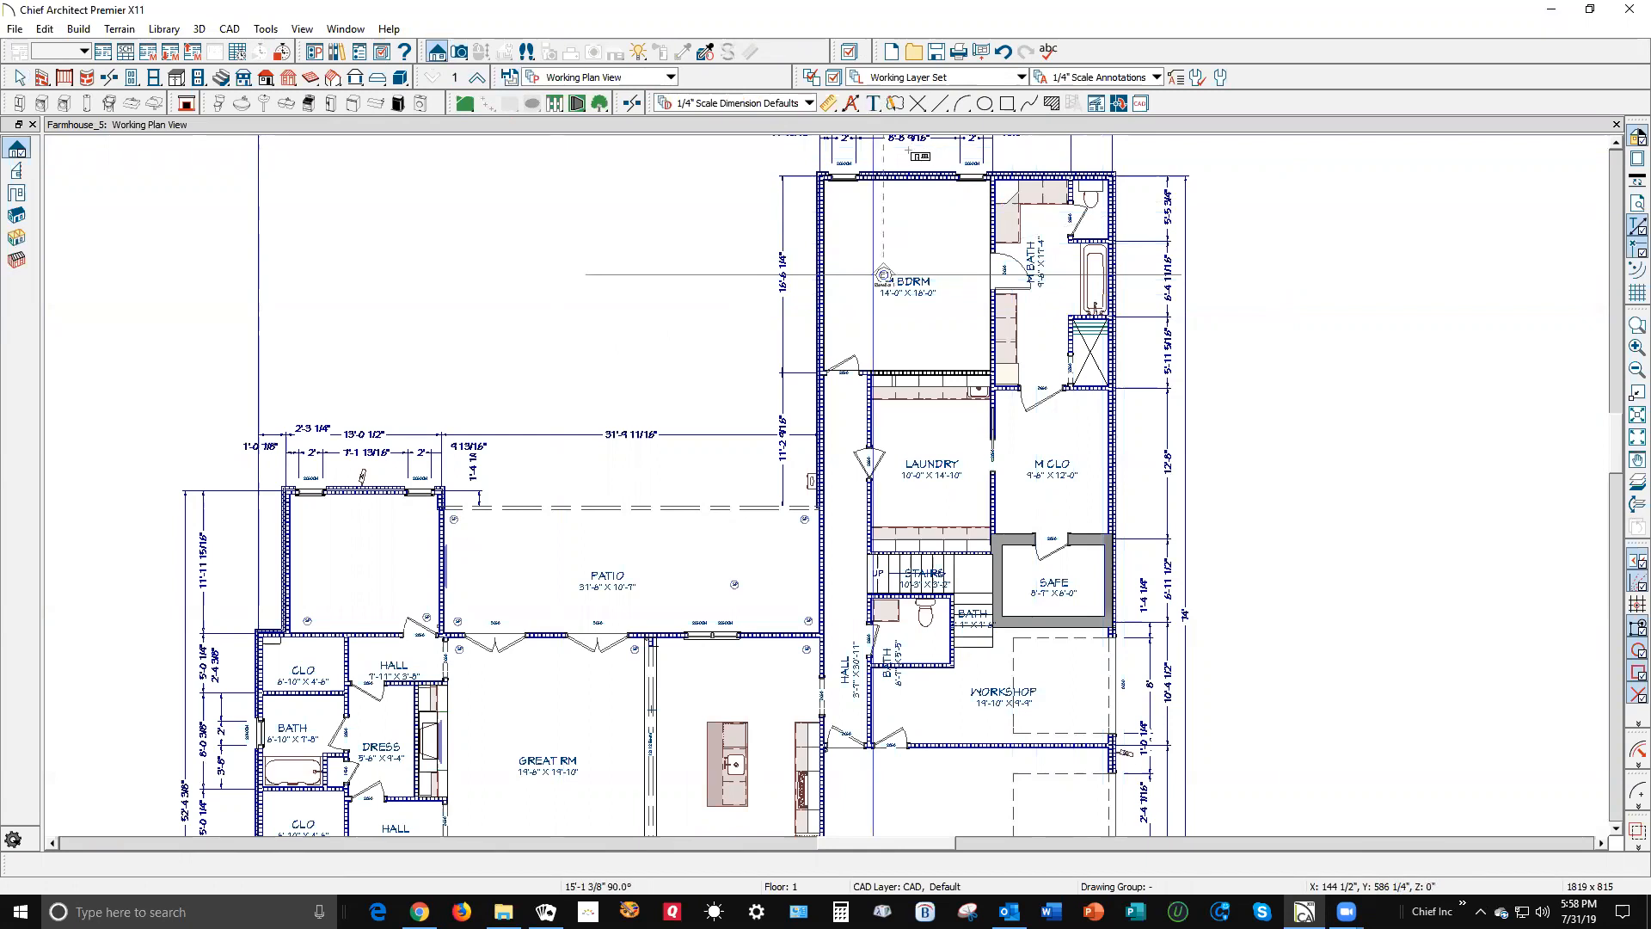
left_click_drag(885, 276, 895, 166)
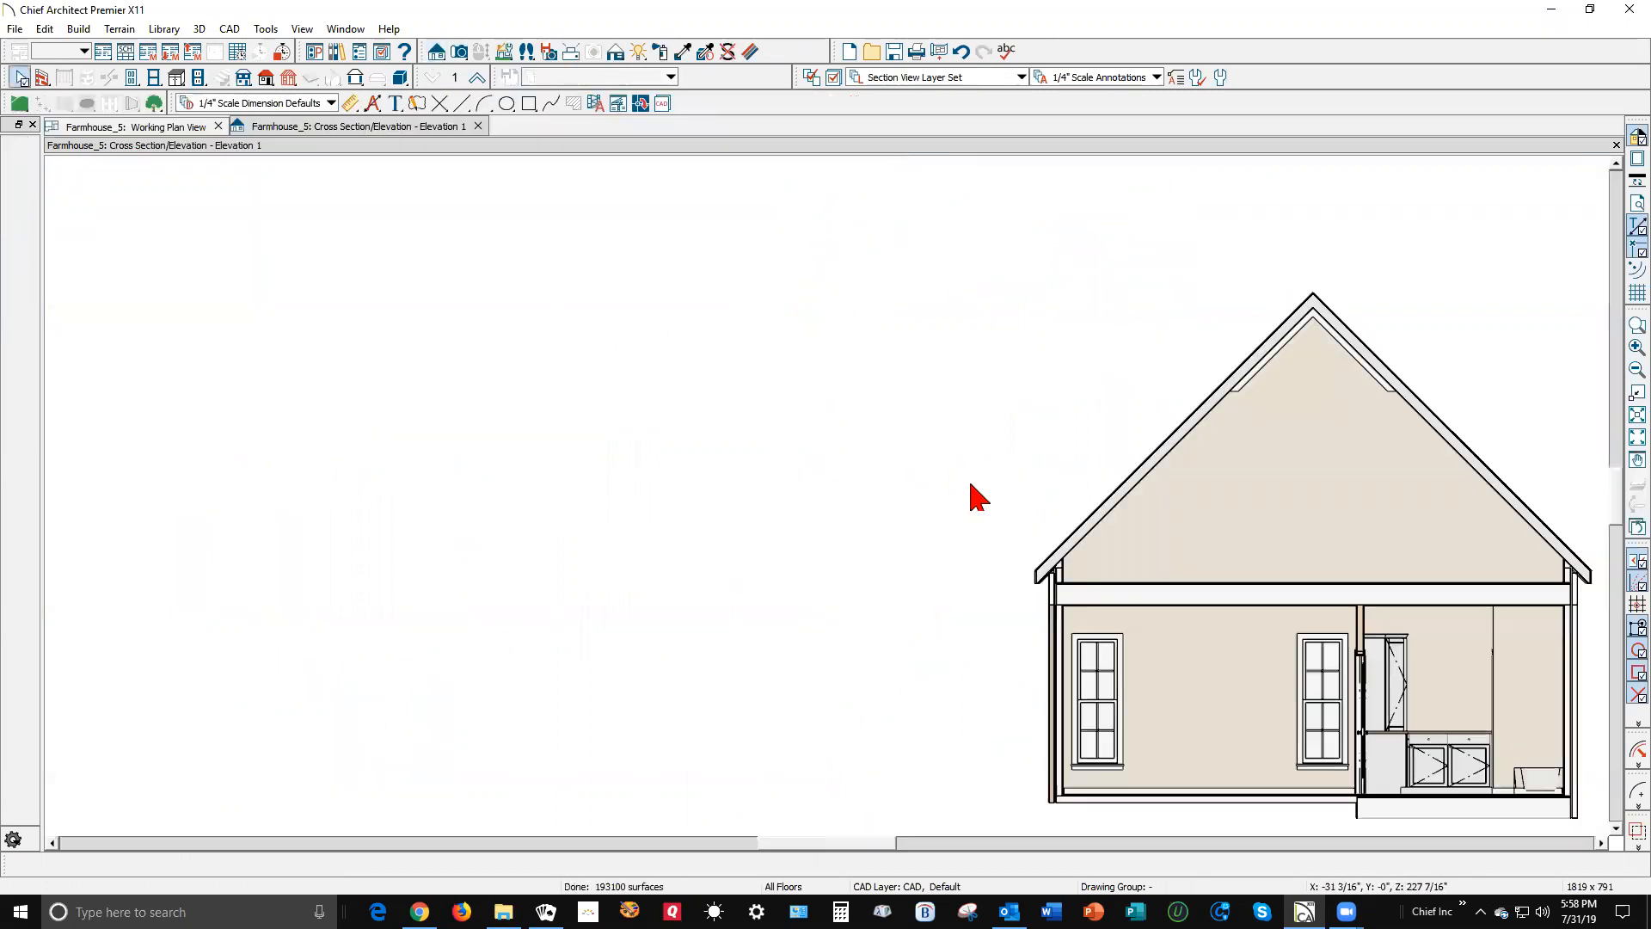
scroll(420, 247, "down", 2)
scroll(932, 435, "up", 3)
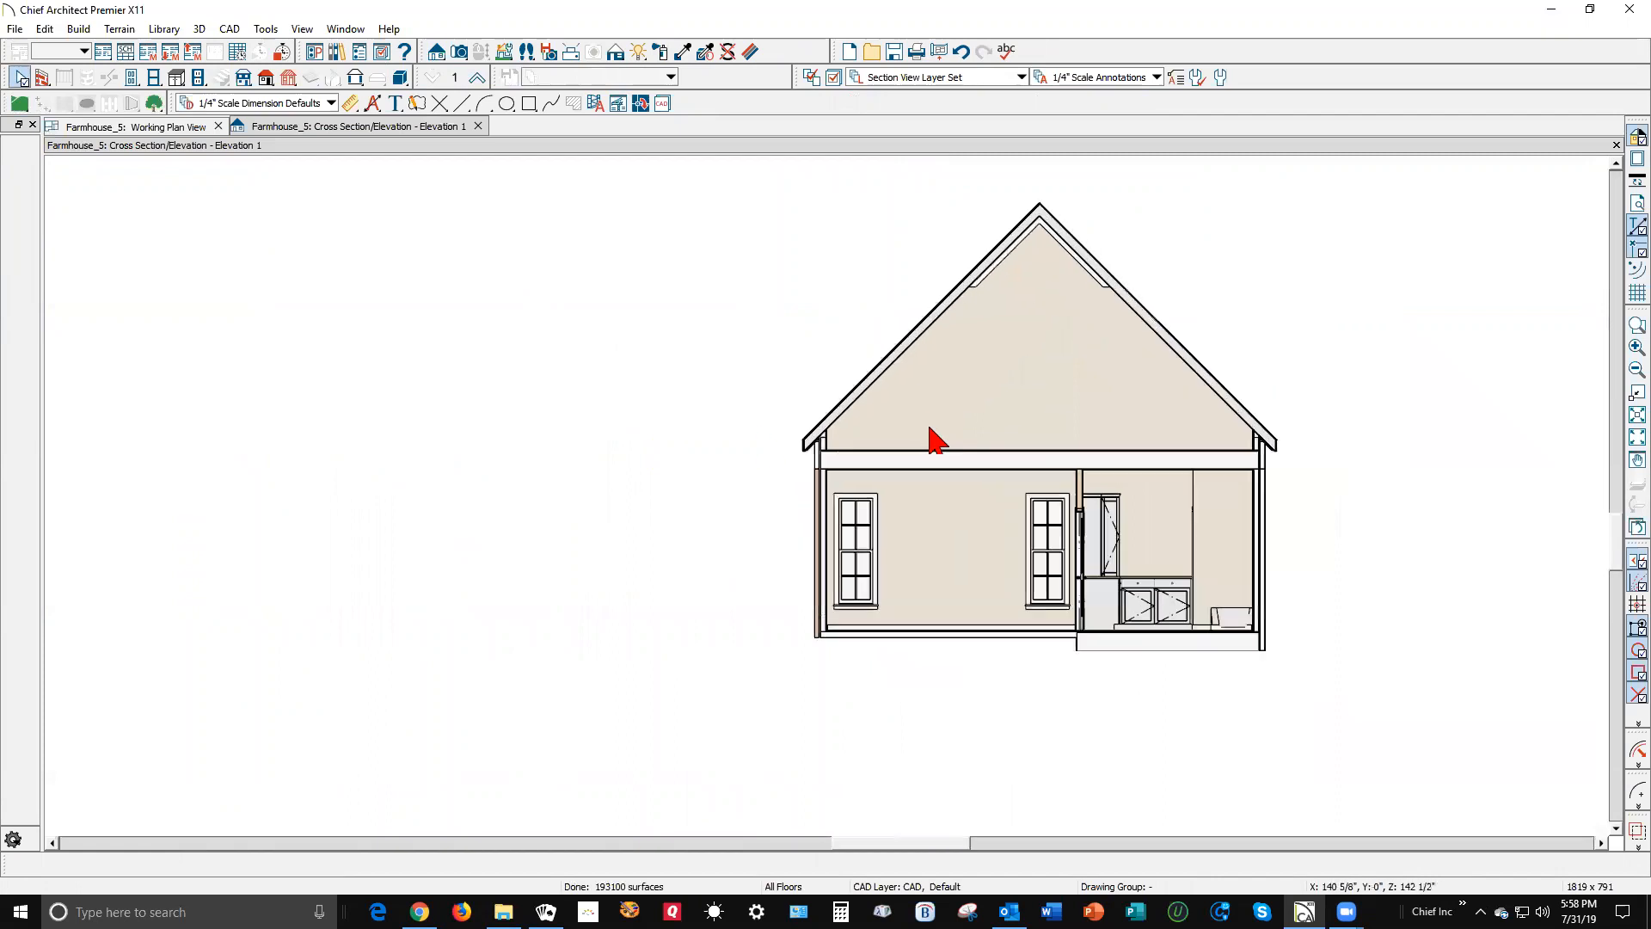
scroll(824, 452, "up", 1)
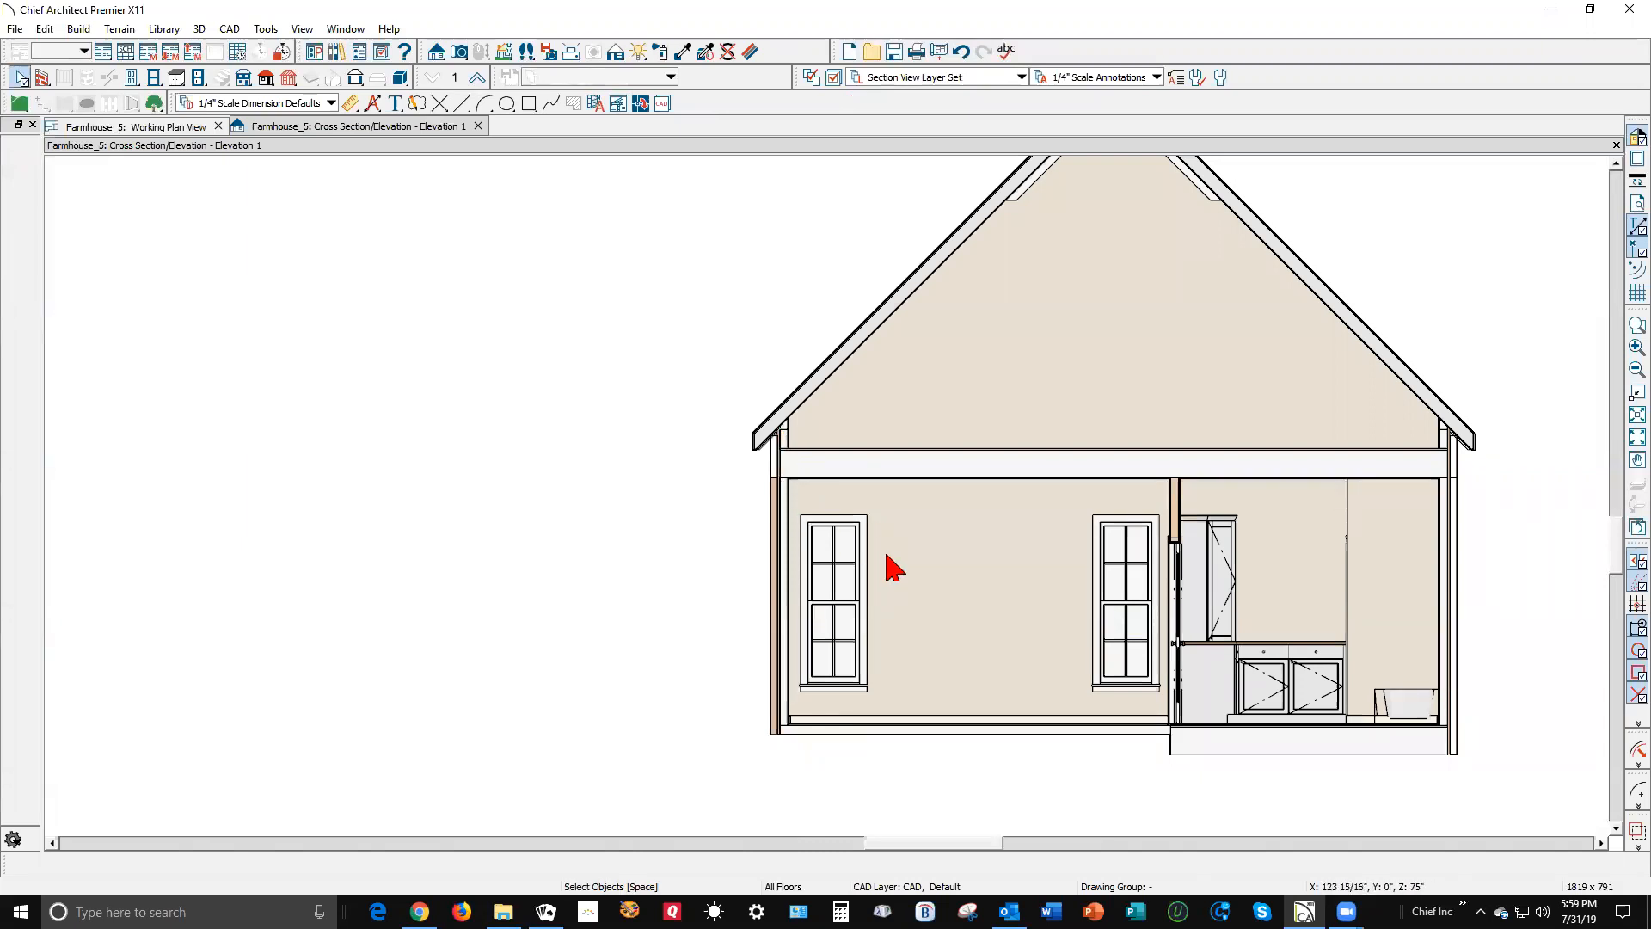
- Review the master bedroom's ceiling and roof structure settings from the floor plan without changing them
key("ctrl+Tab")
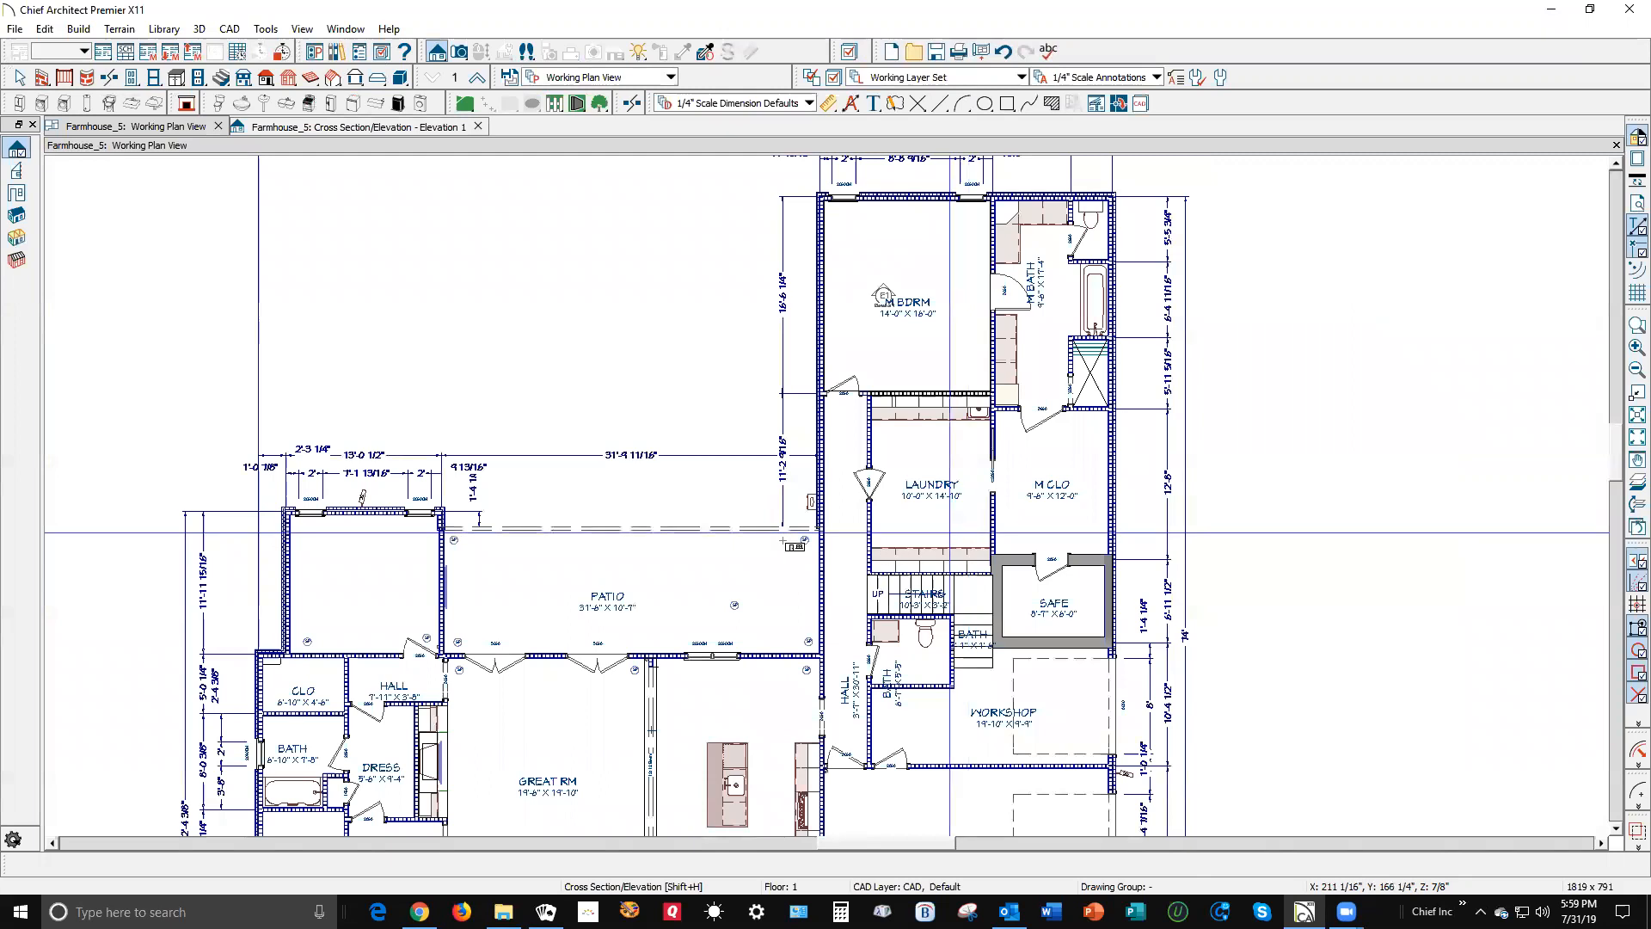
left_click(949, 276)
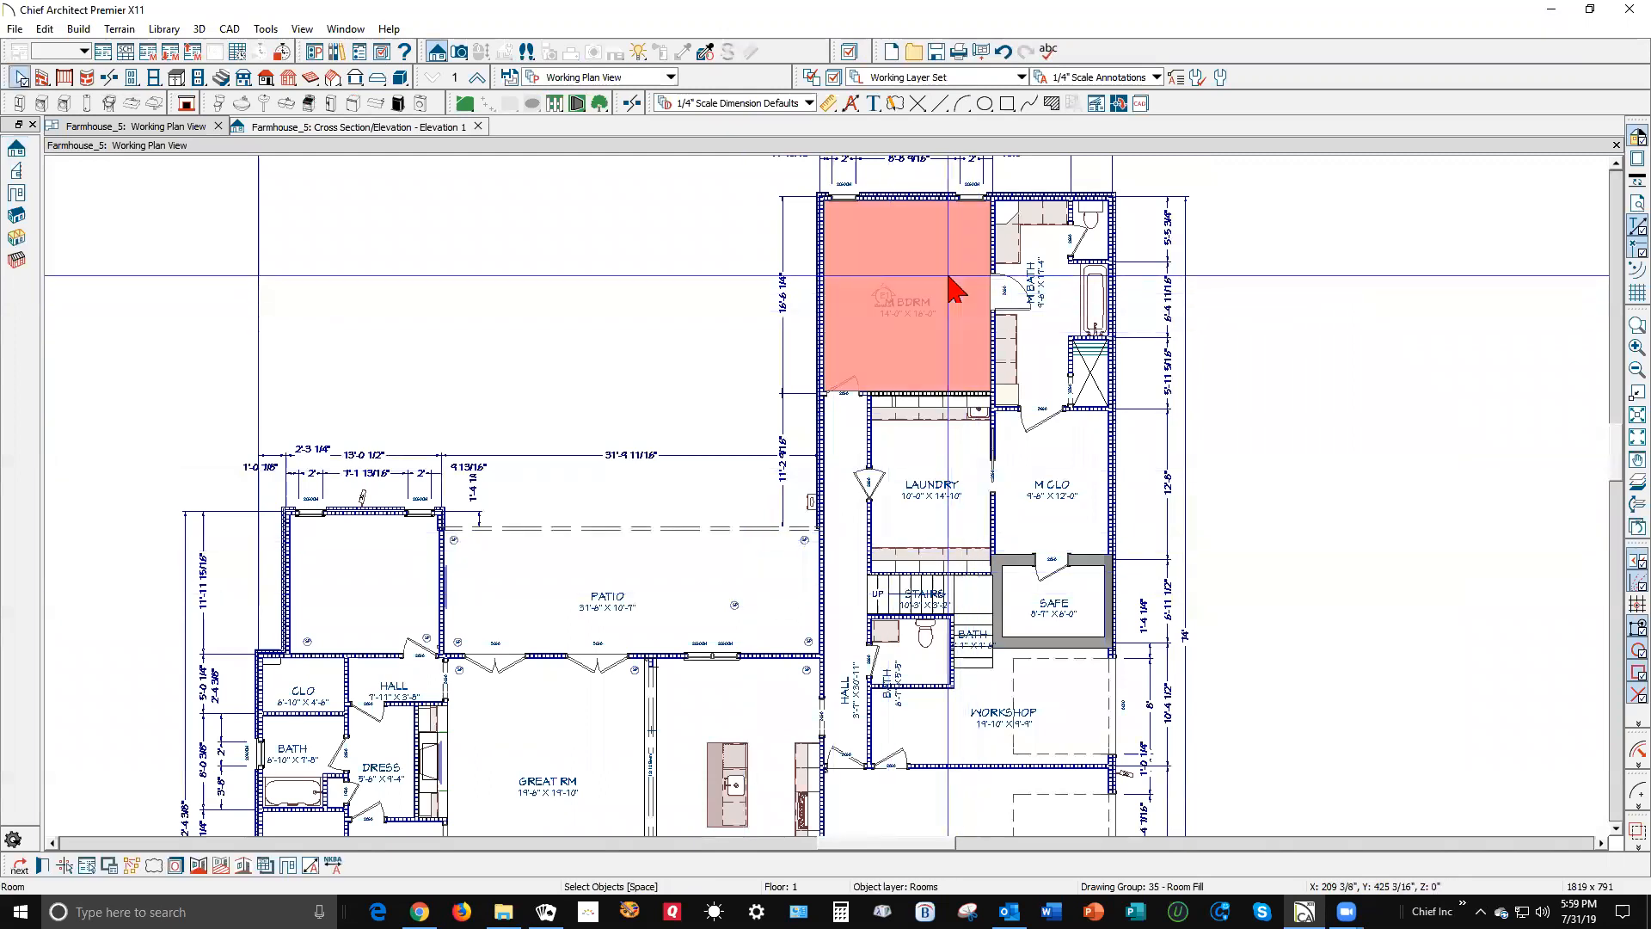
double_click(945, 281)
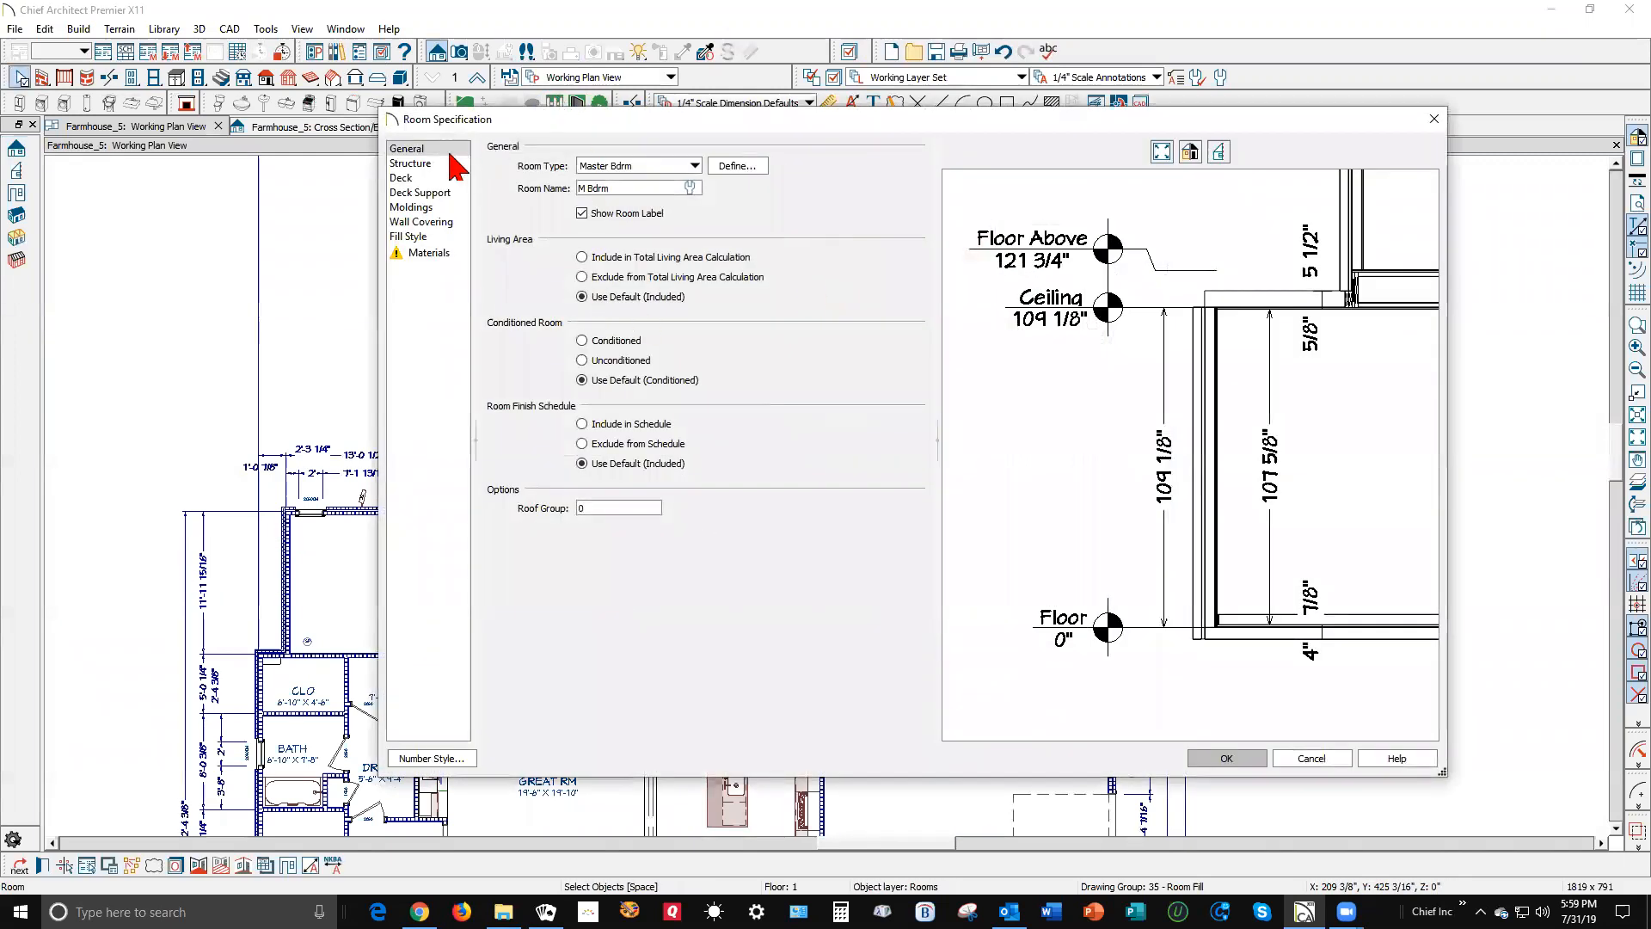
left_click(420, 163)
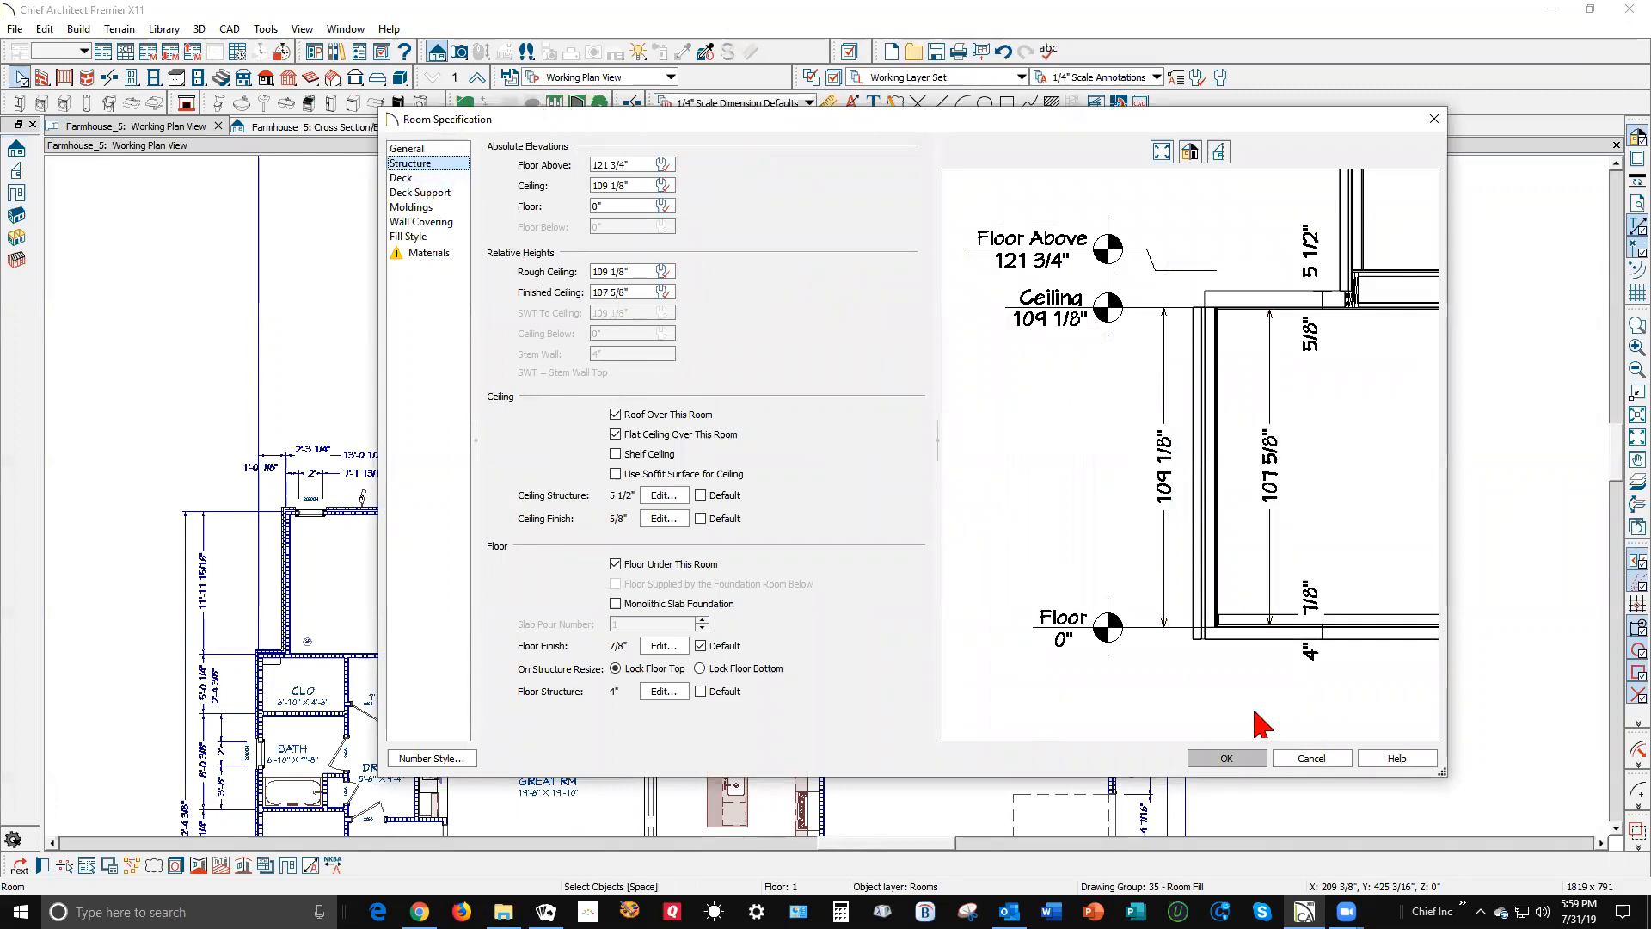
left_click(1310, 760)
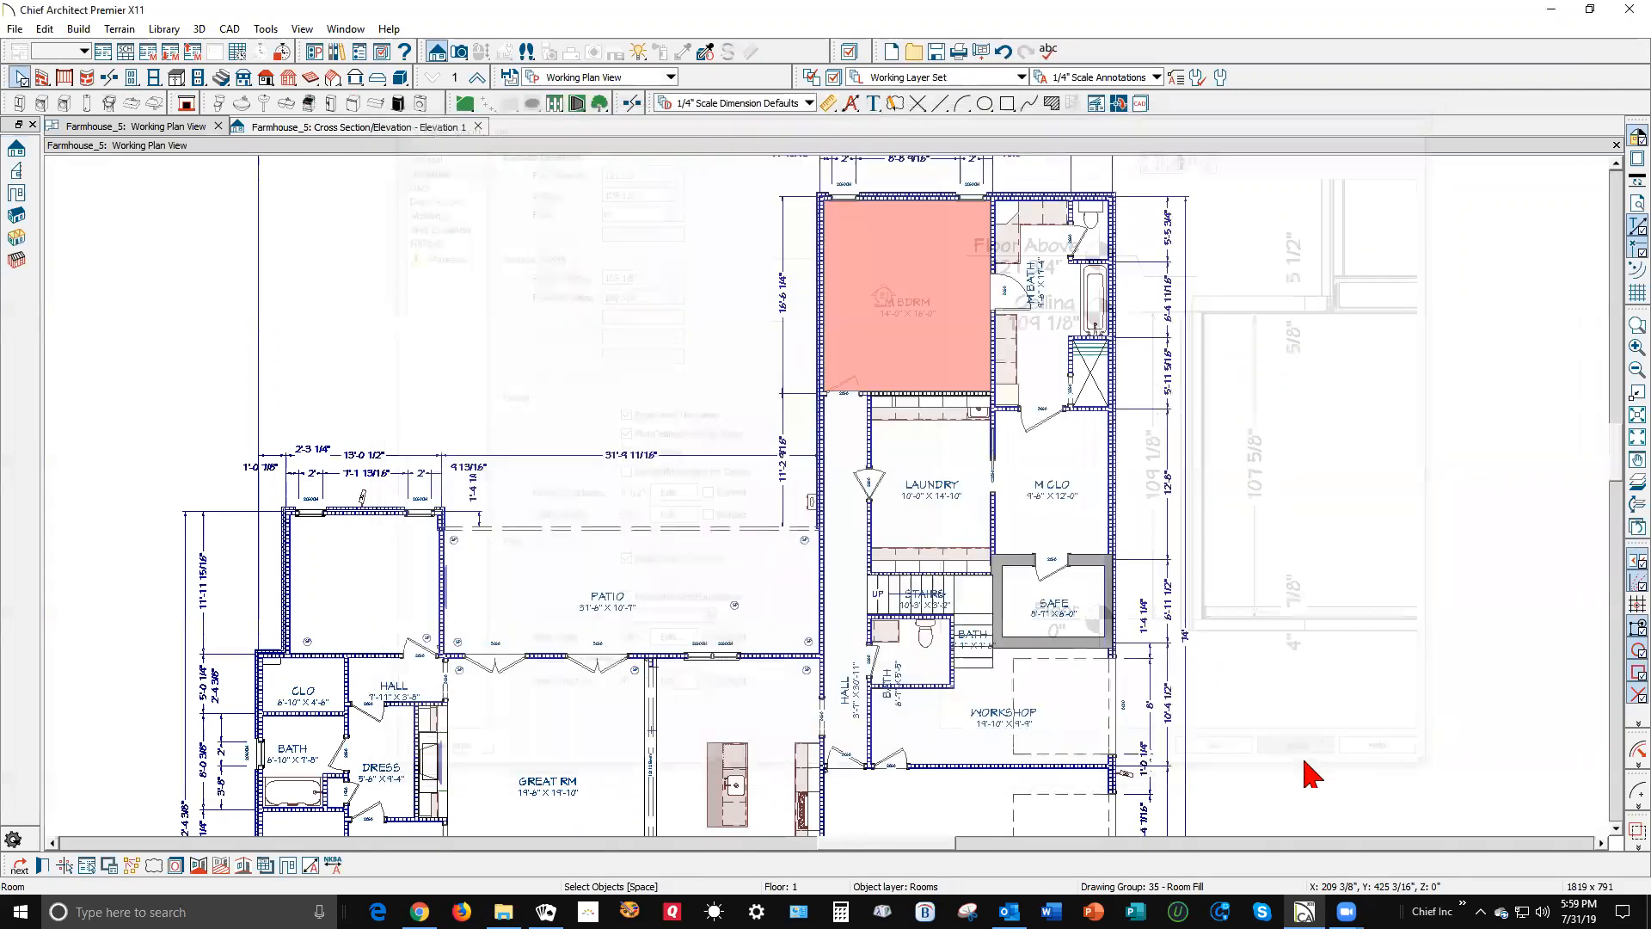
left_click(761, 279)
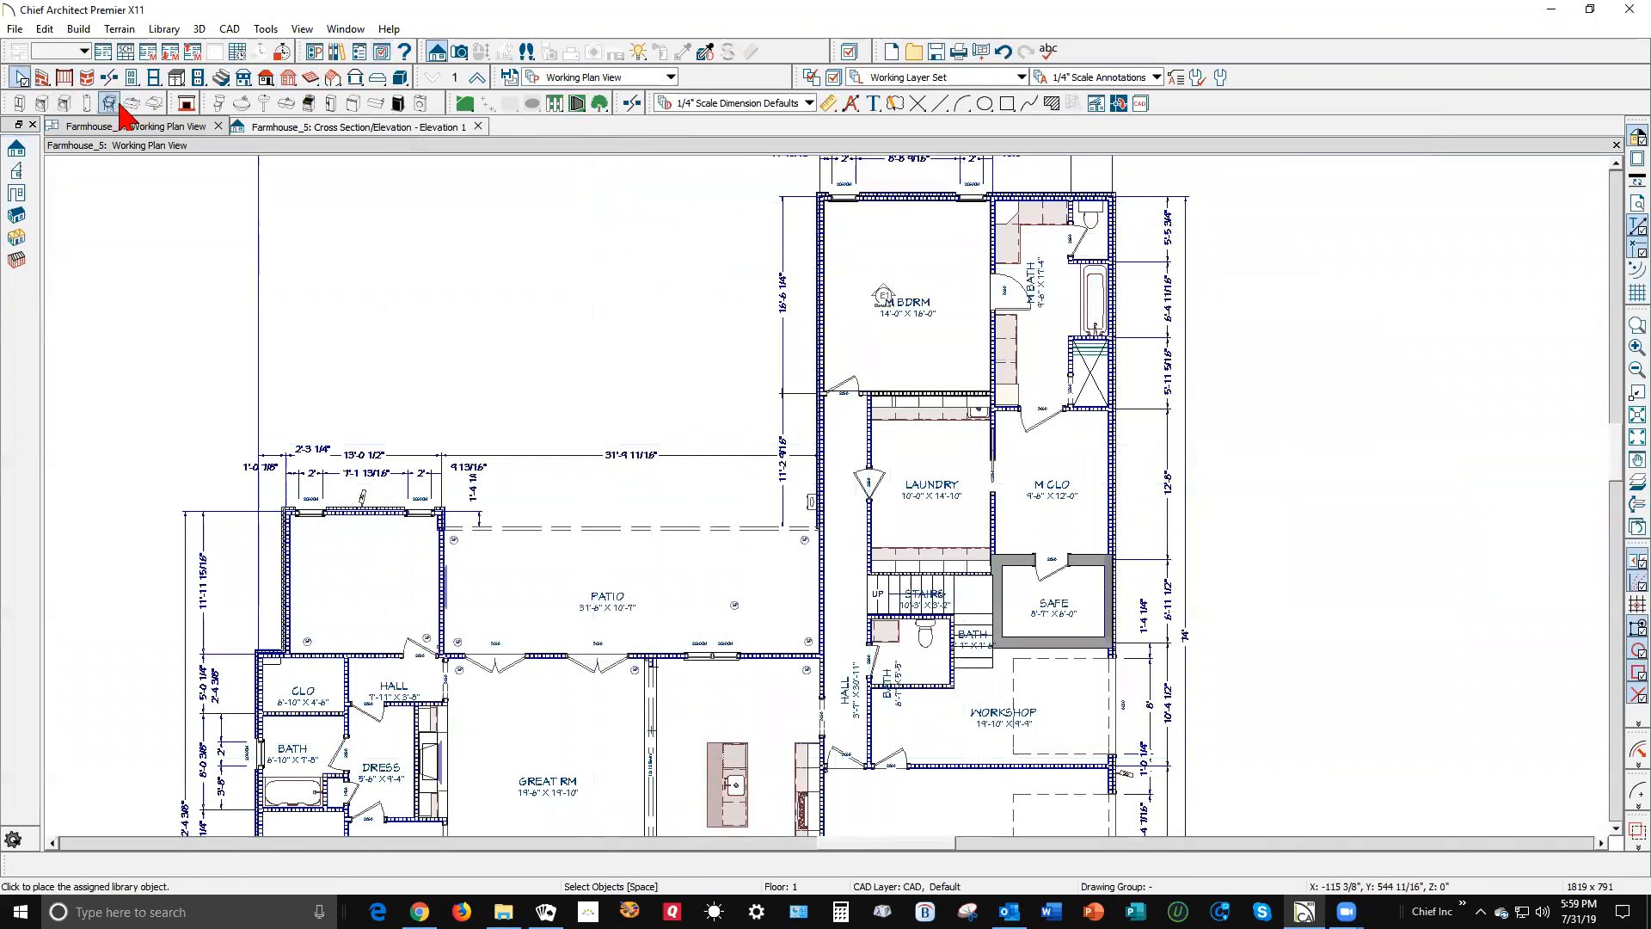
- Place a soffit on the master bedroom's window wall, turning on display of the Cabinets, Soffits layer
left_click(176, 79)
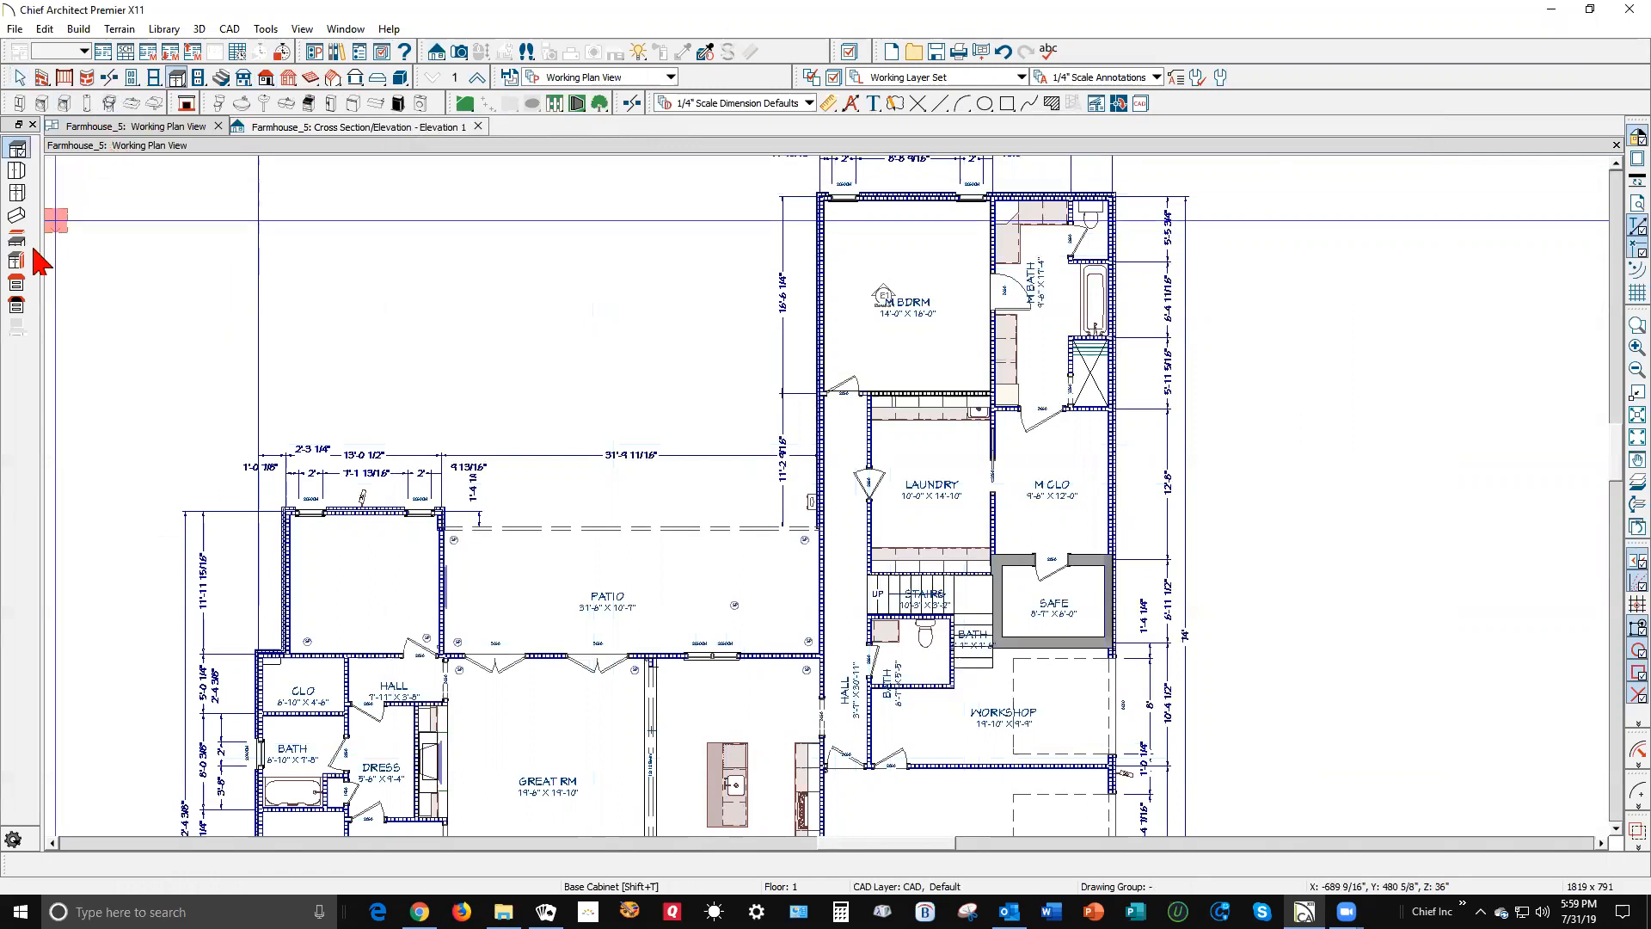
left_click(12, 217)
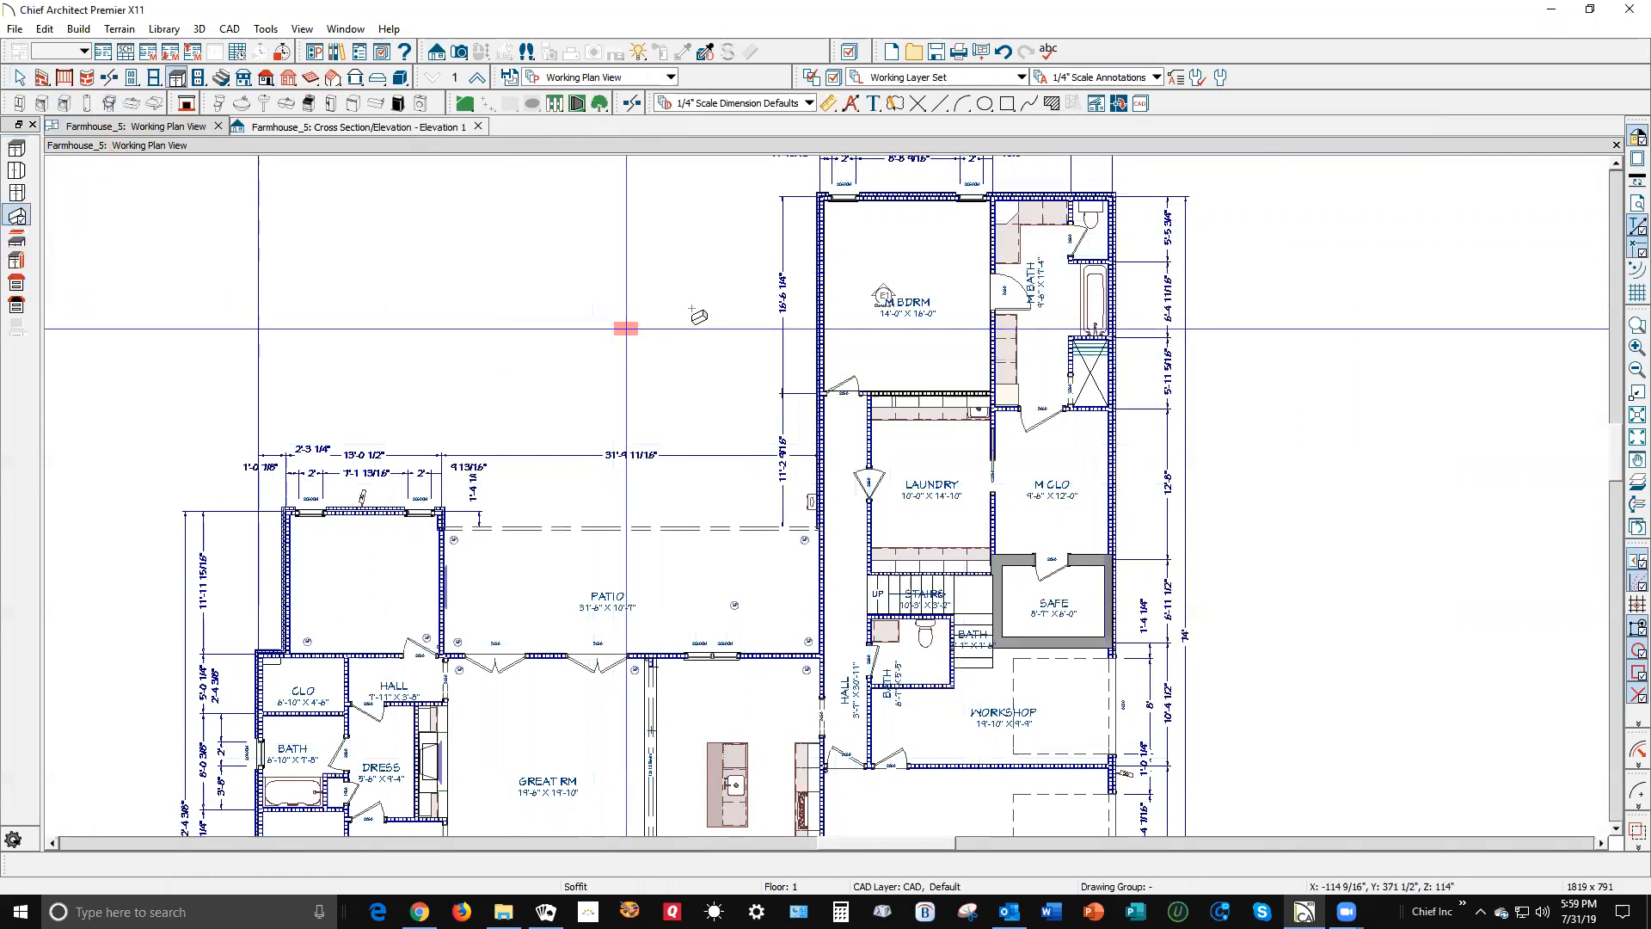
left_click(919, 206)
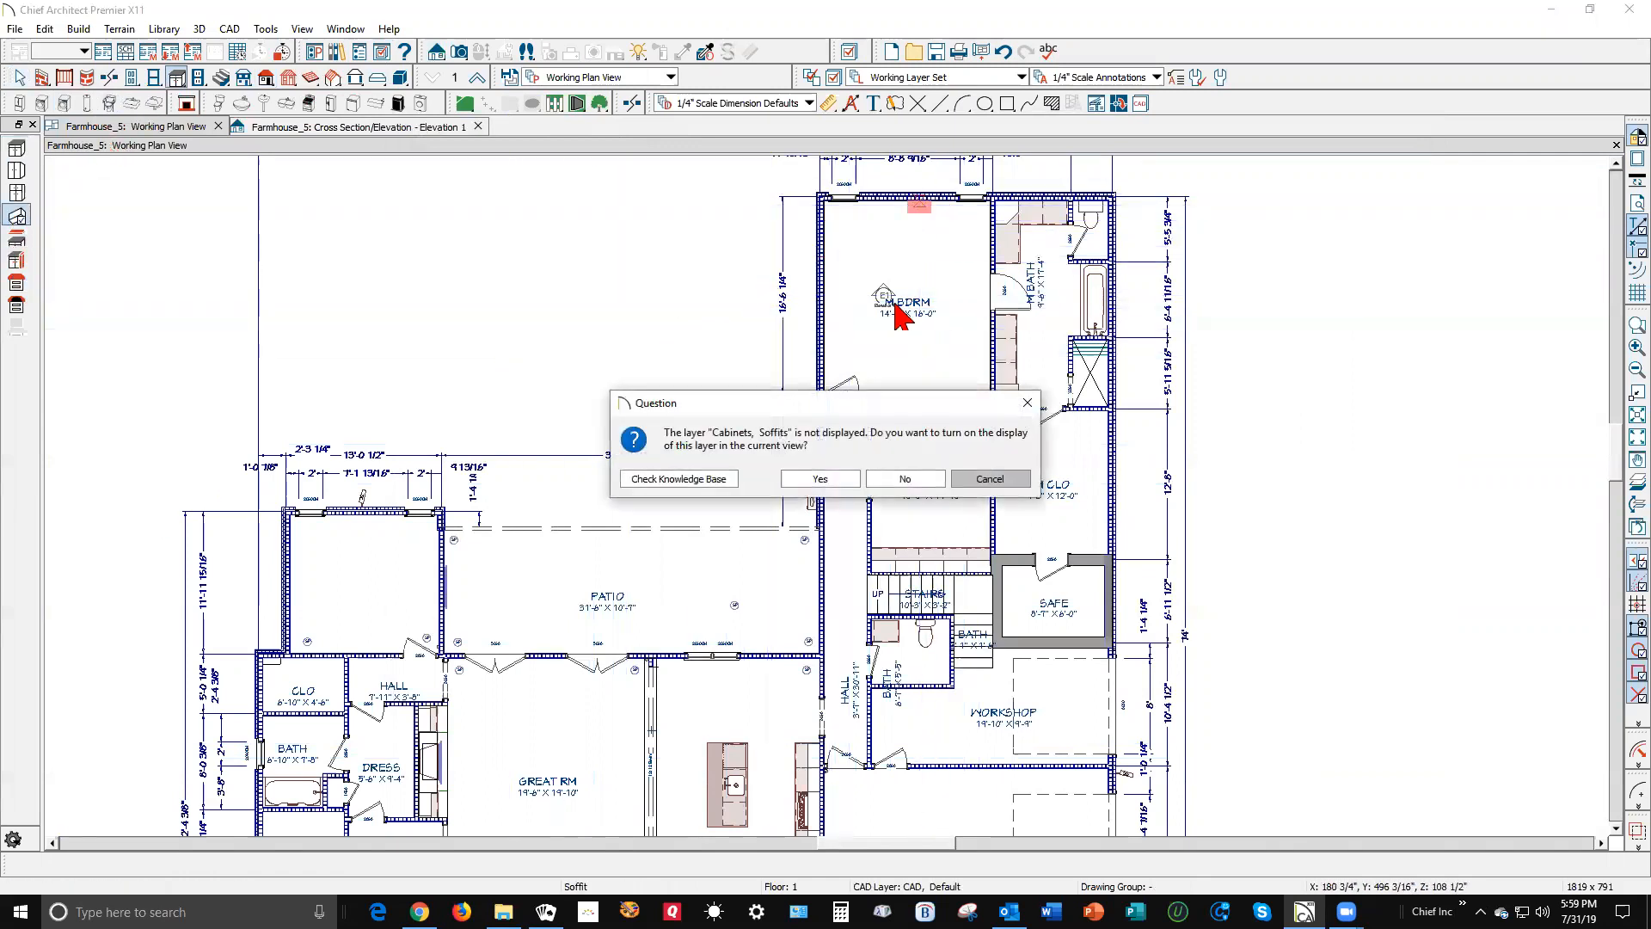
left_click(819, 479)
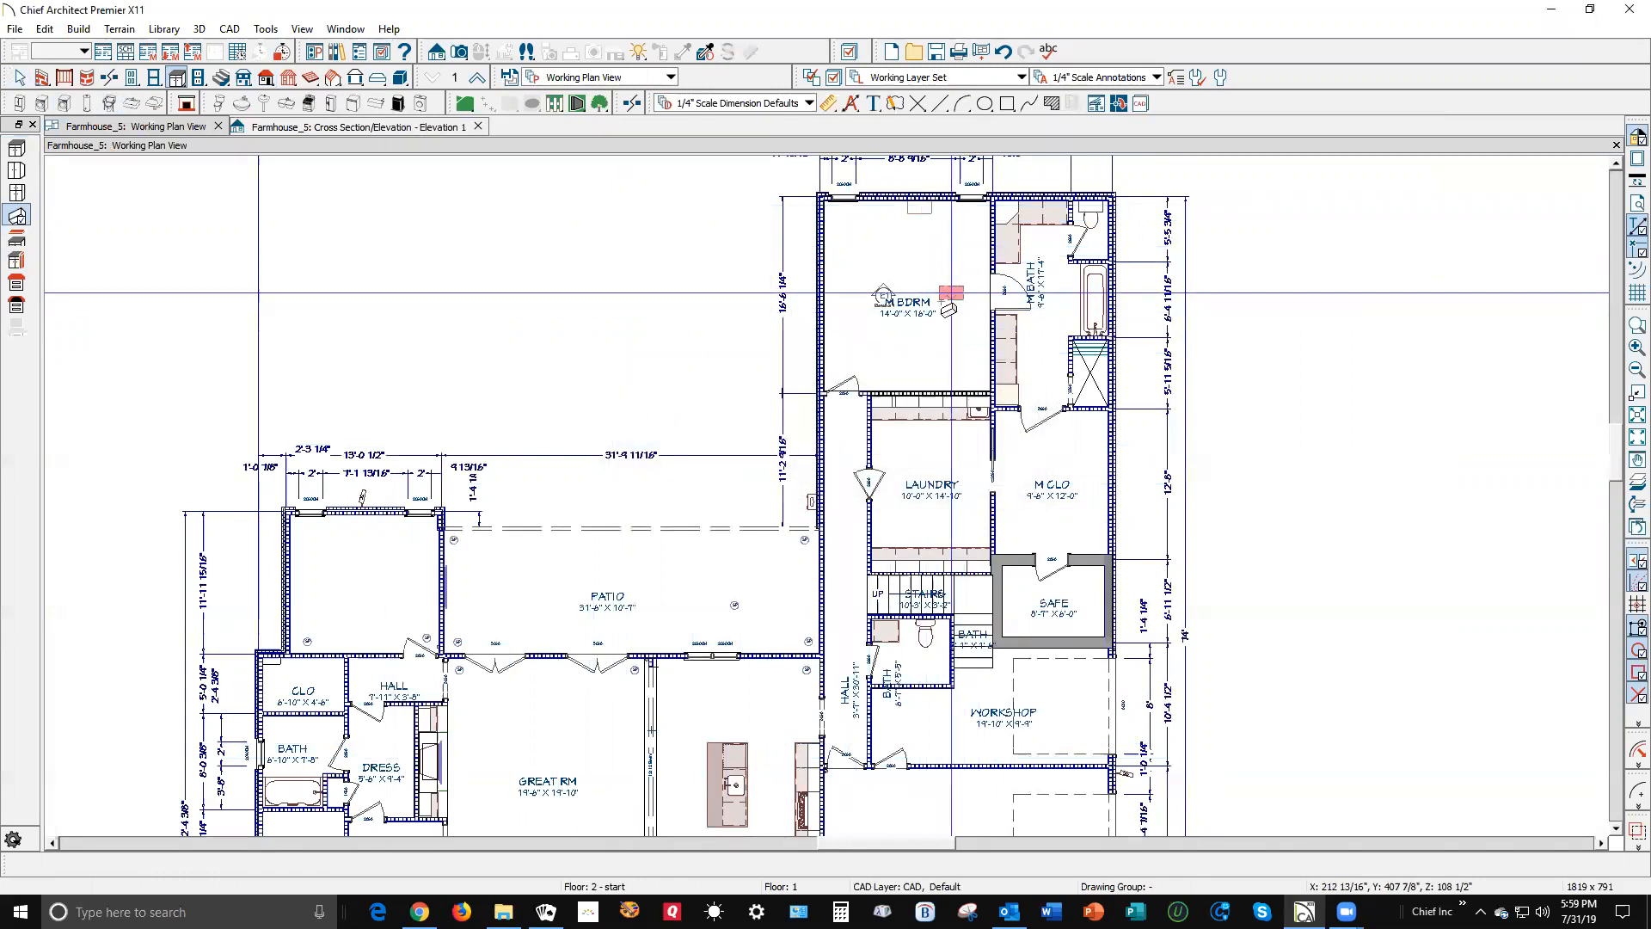
- In the elevation view, set the soffit's height to 12" and its floor-to-bottom distance to 96"
key("ctrl+Tab")
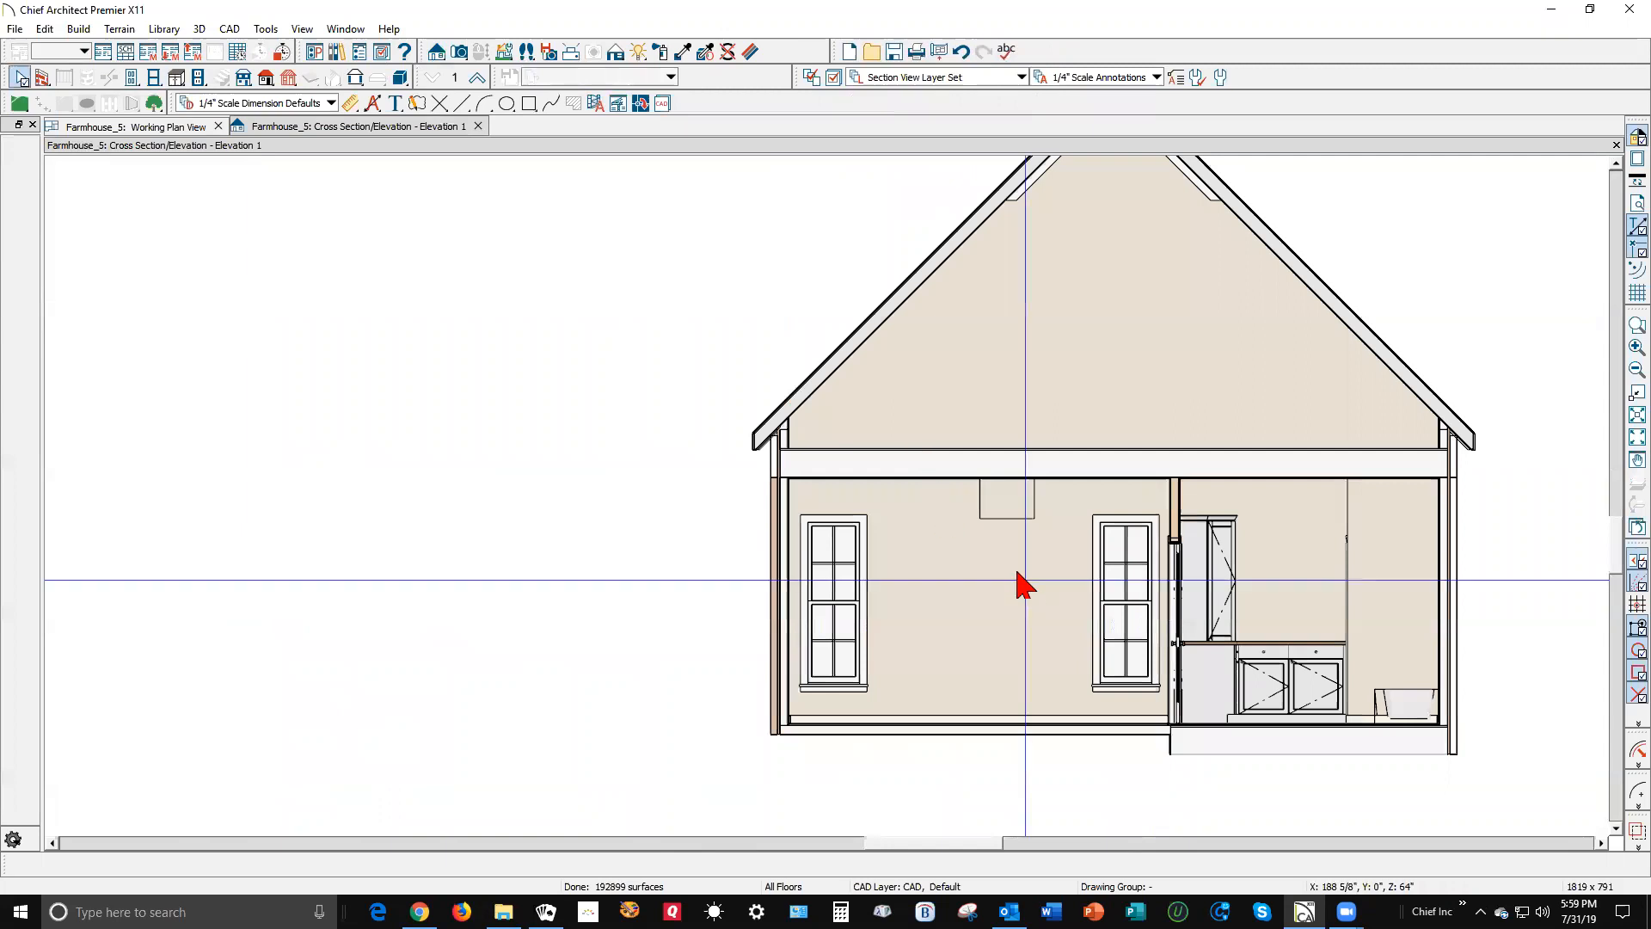
scroll(1017, 574, "up", 2)
left_click(1013, 479)
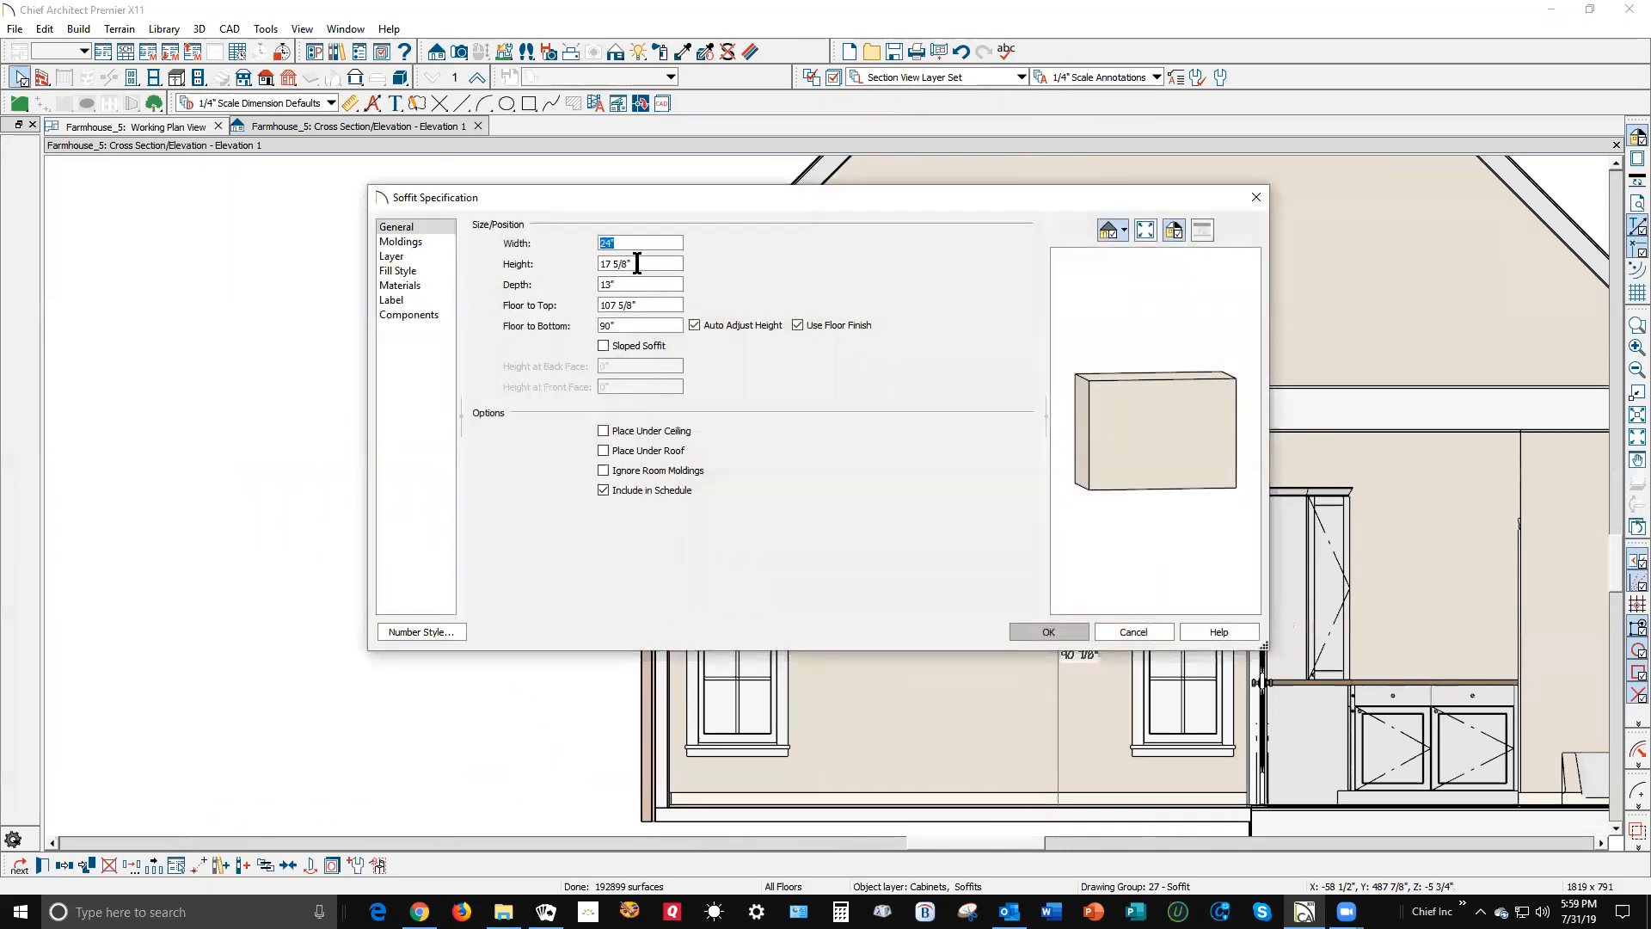
left_click_drag(571, 256, 390, 252)
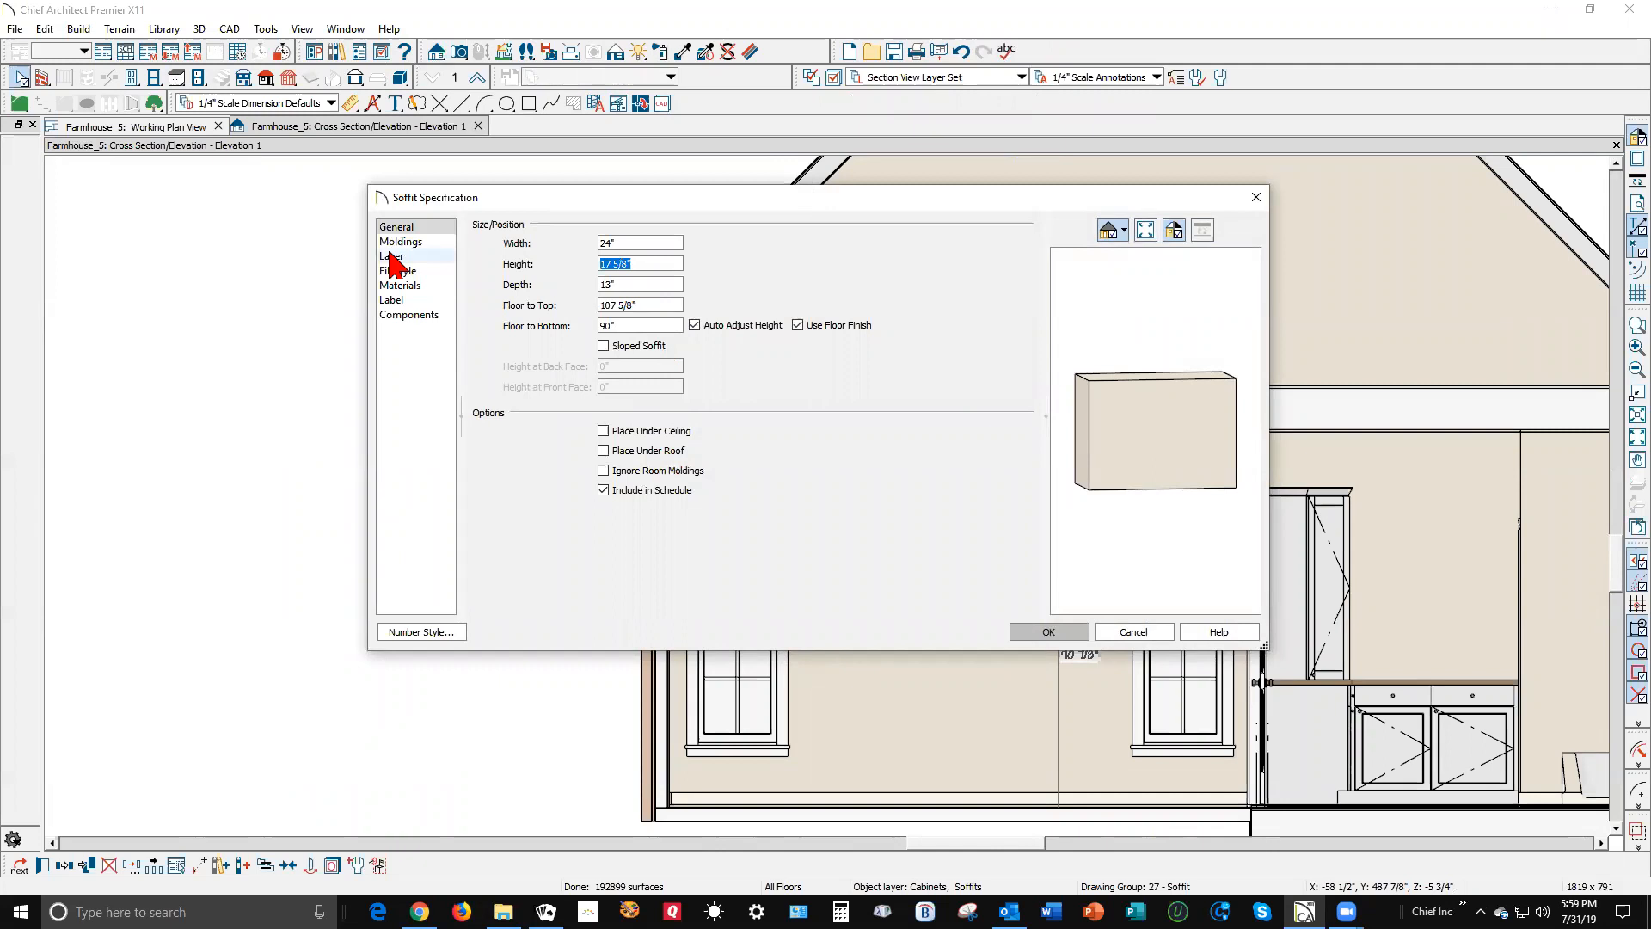
key("Tab")
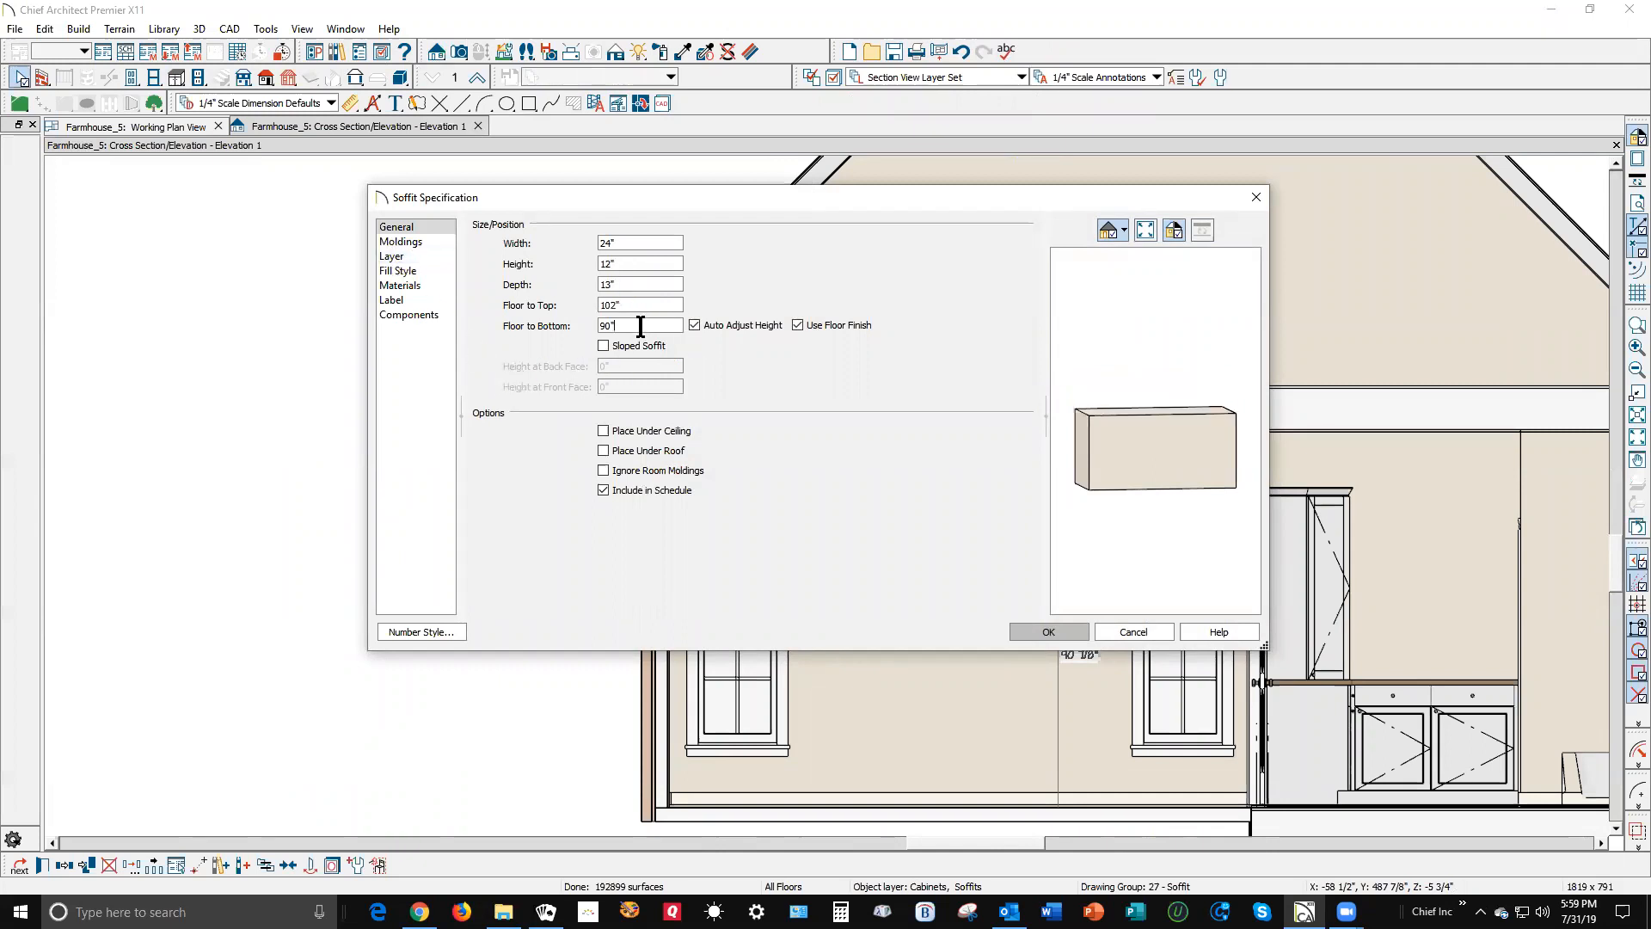
left_click_drag(640, 327, 292, 311)
type("96")
left_click(1065, 634)
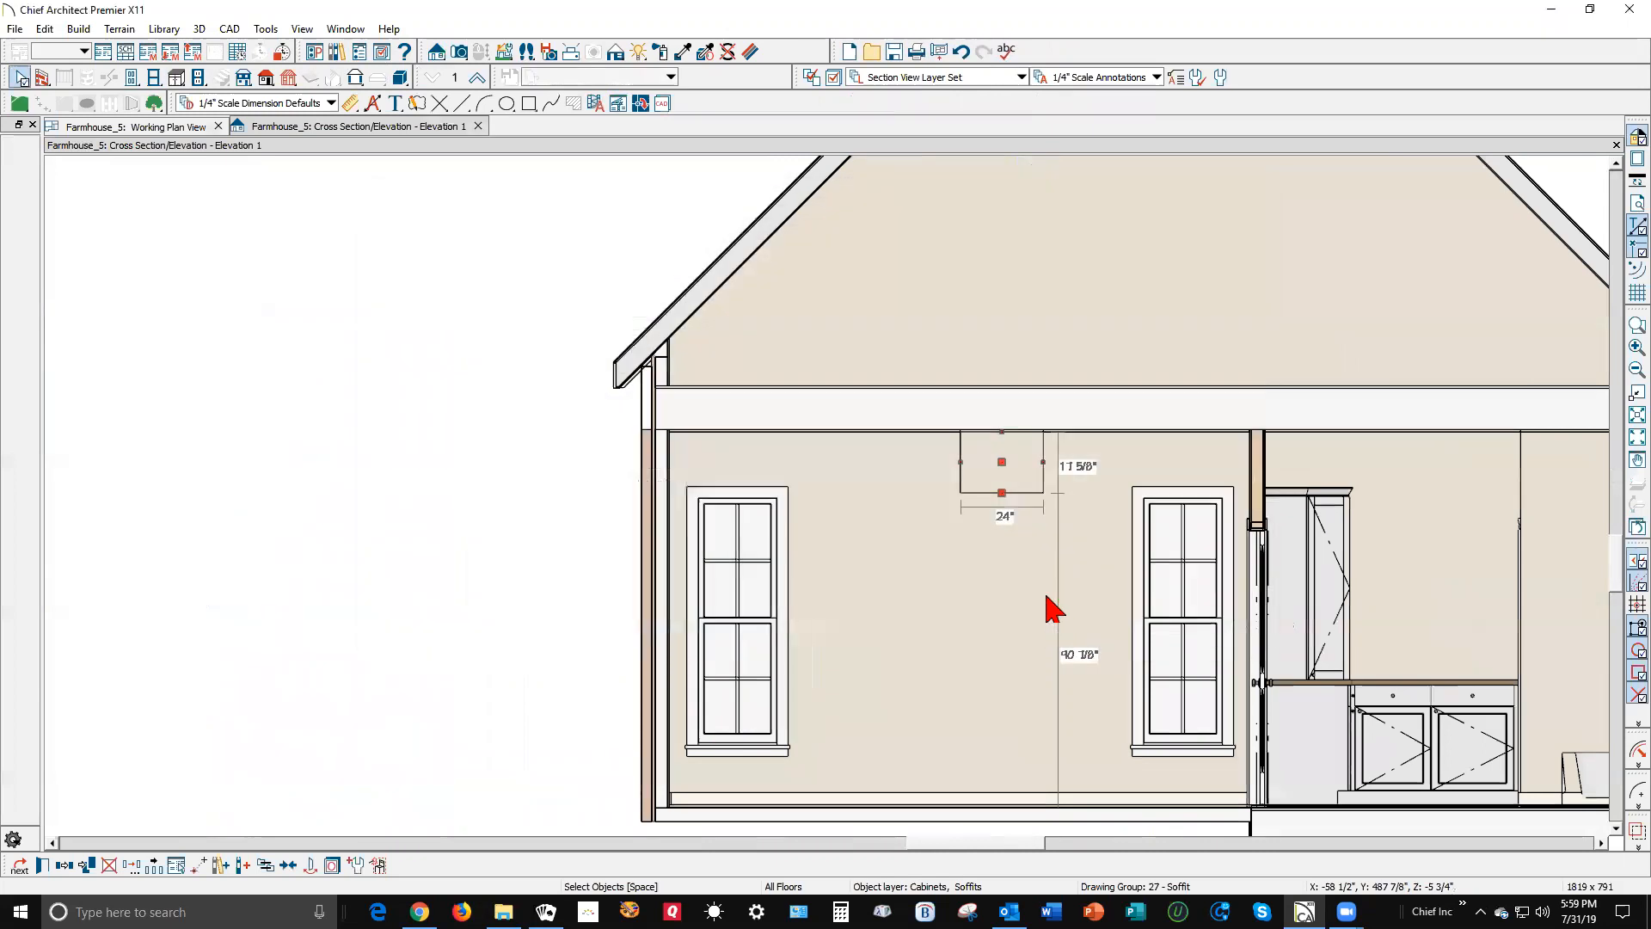
- Stretch both ends of the soffit to span the bedroom's window wall from side wall to side wall
left_click_drag(1032, 486, 1207, 477)
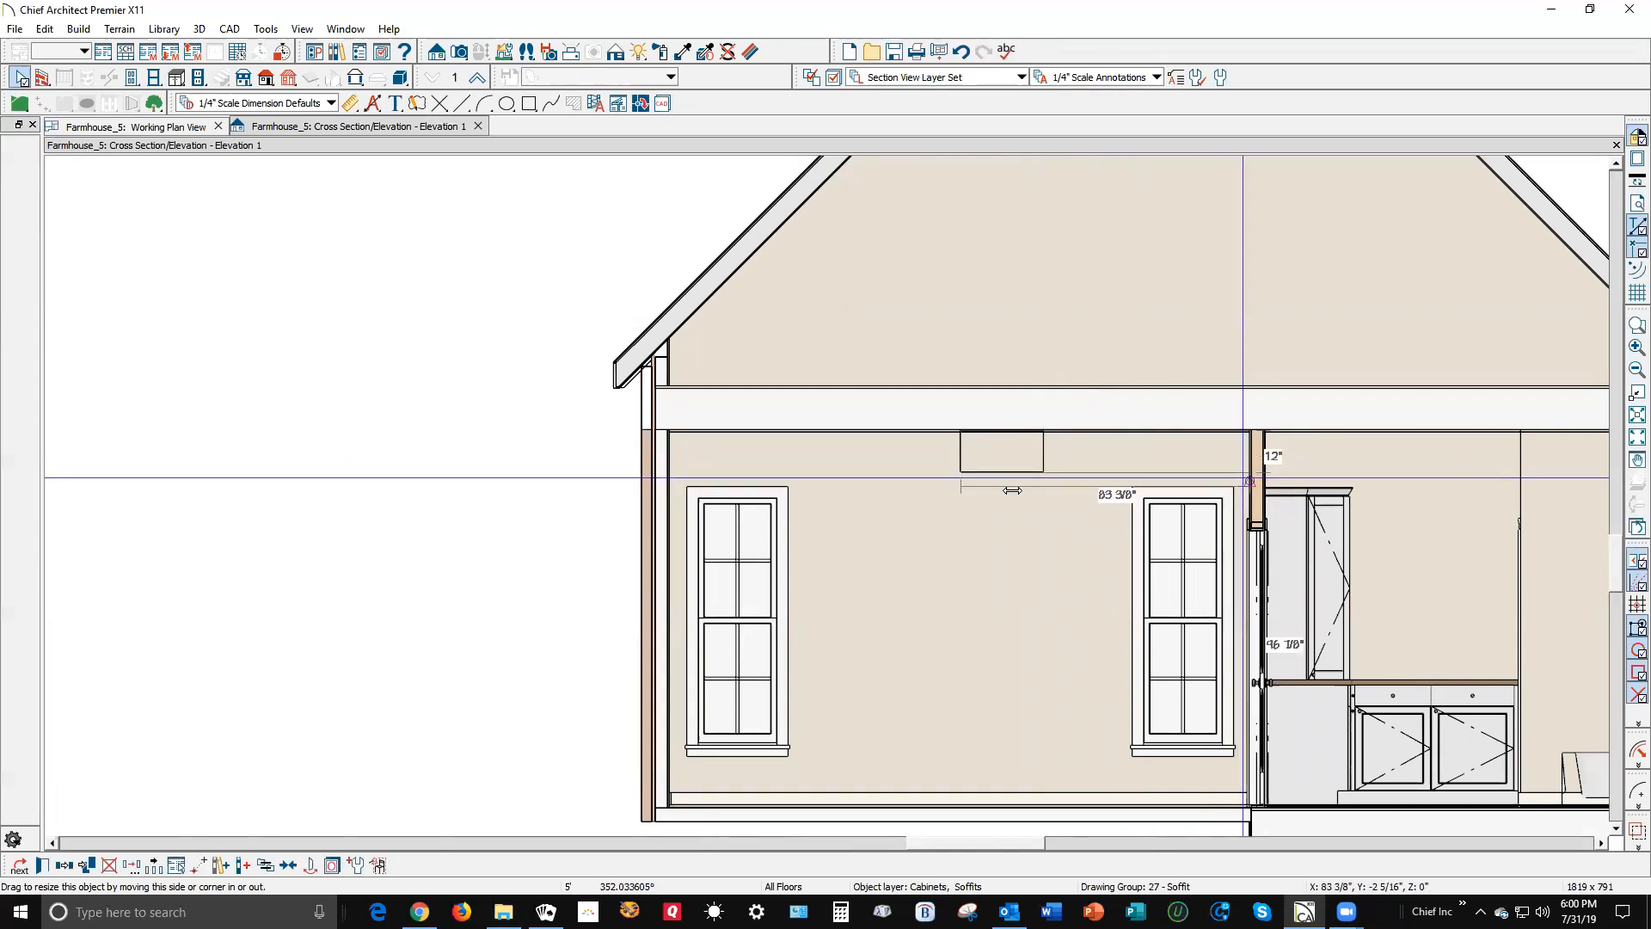
left_click_drag(962, 461, 670, 462)
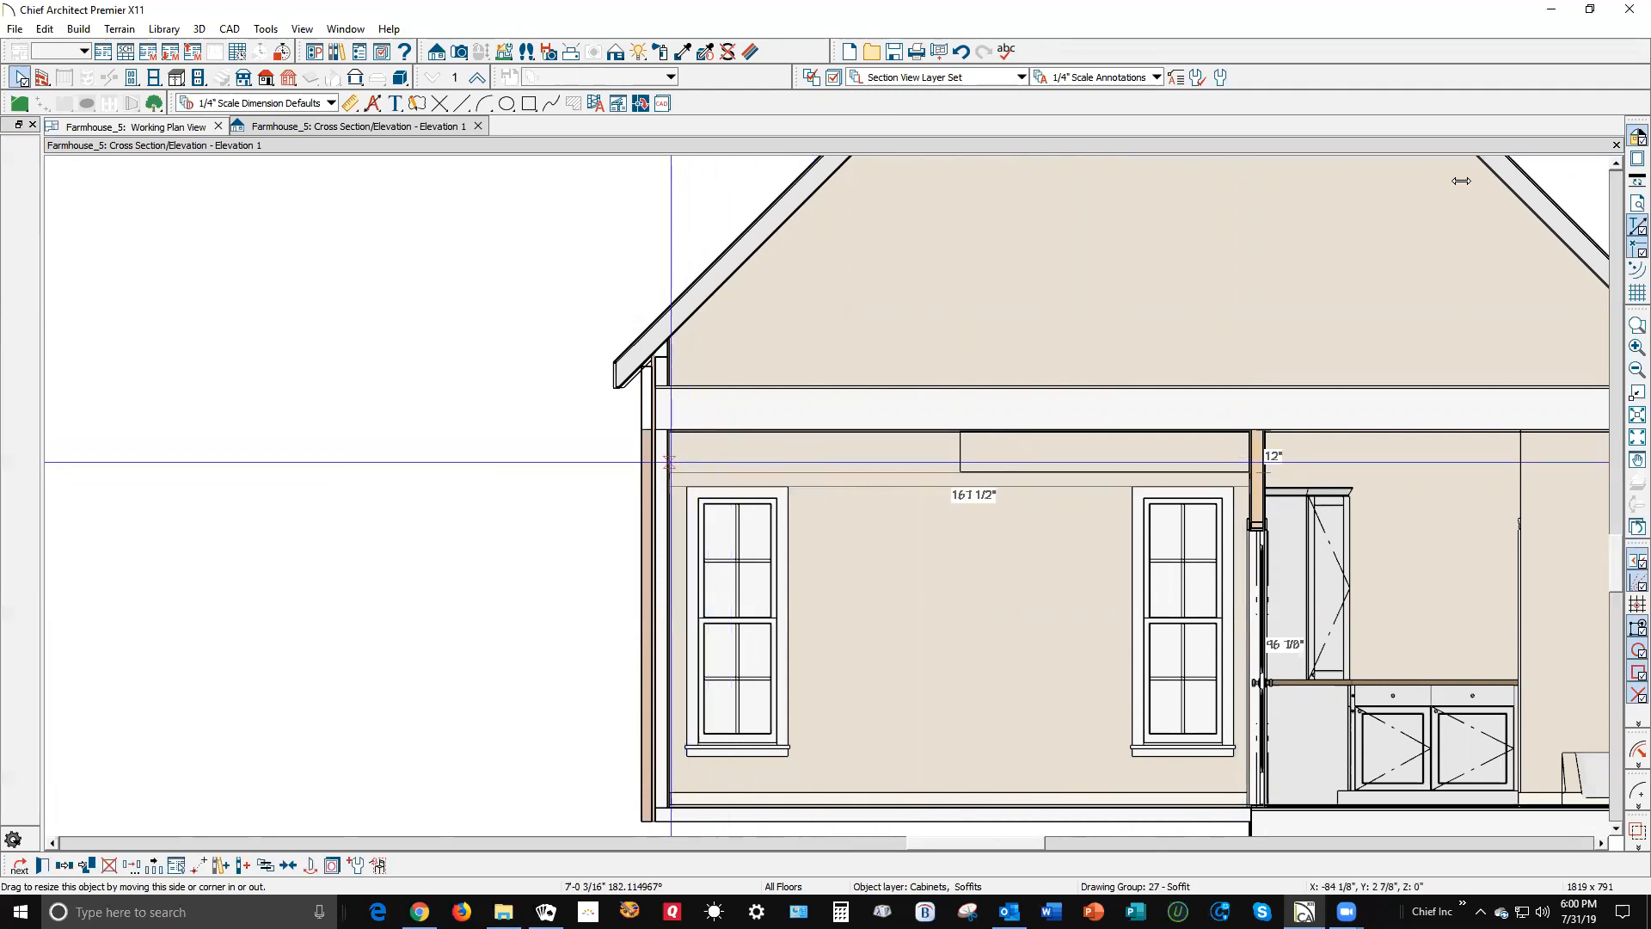
key("Escape")
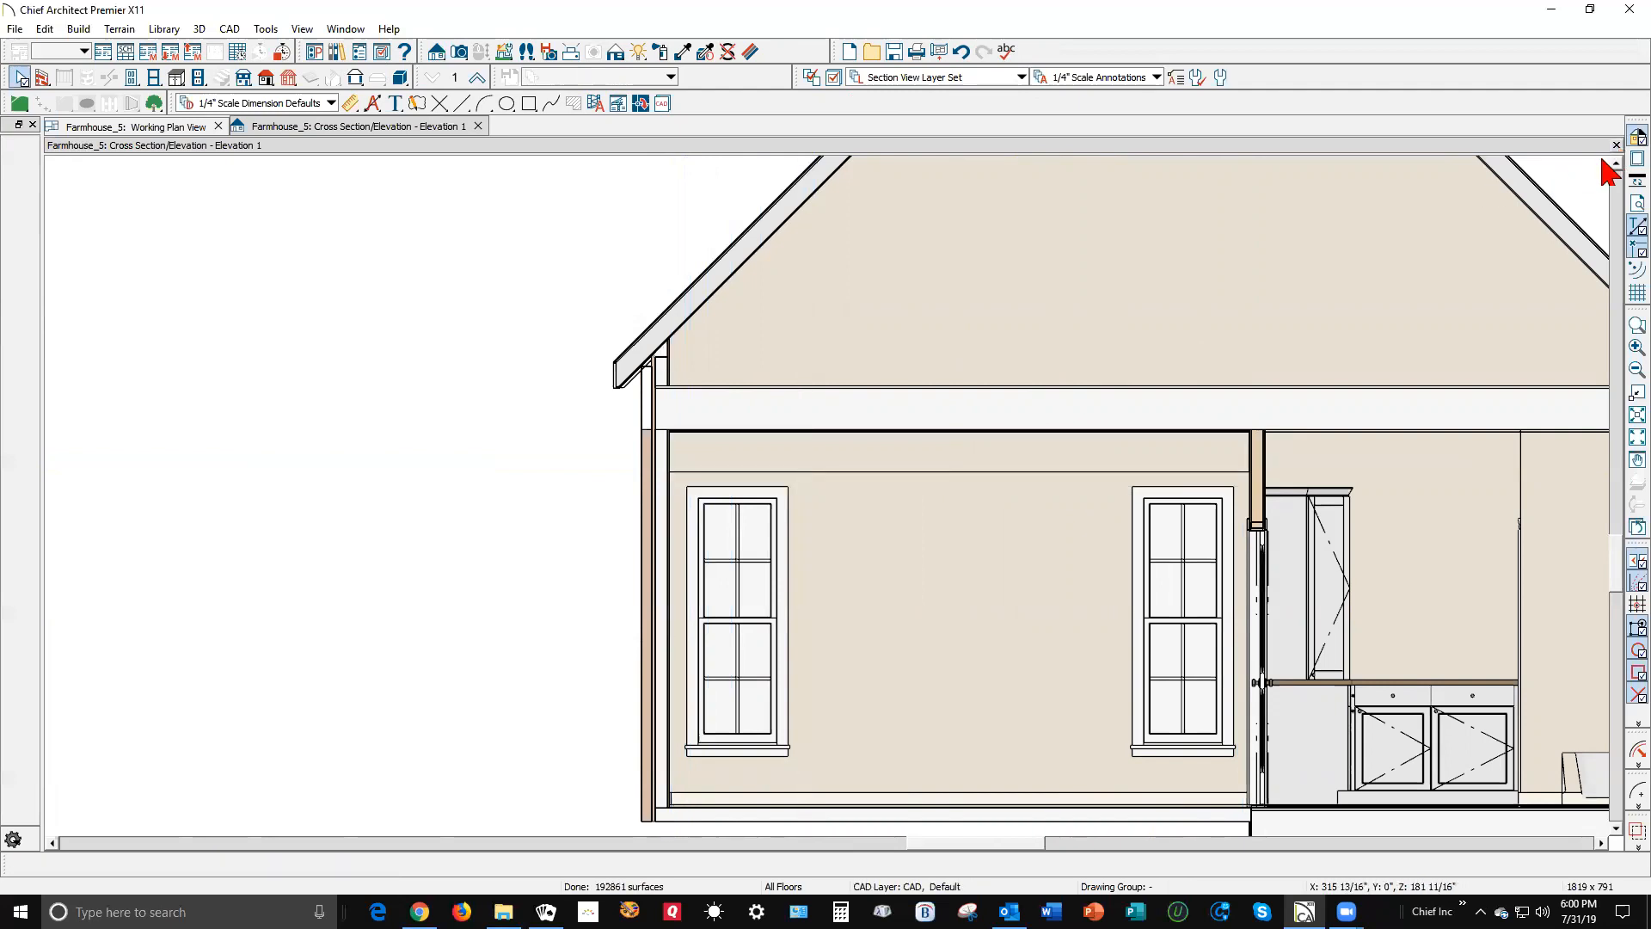
- Close the elevation view and copy the soffit onto the bedroom wall opposite the windows in plan
left_click(1616, 144)
scroll(900, 229, "up", 5)
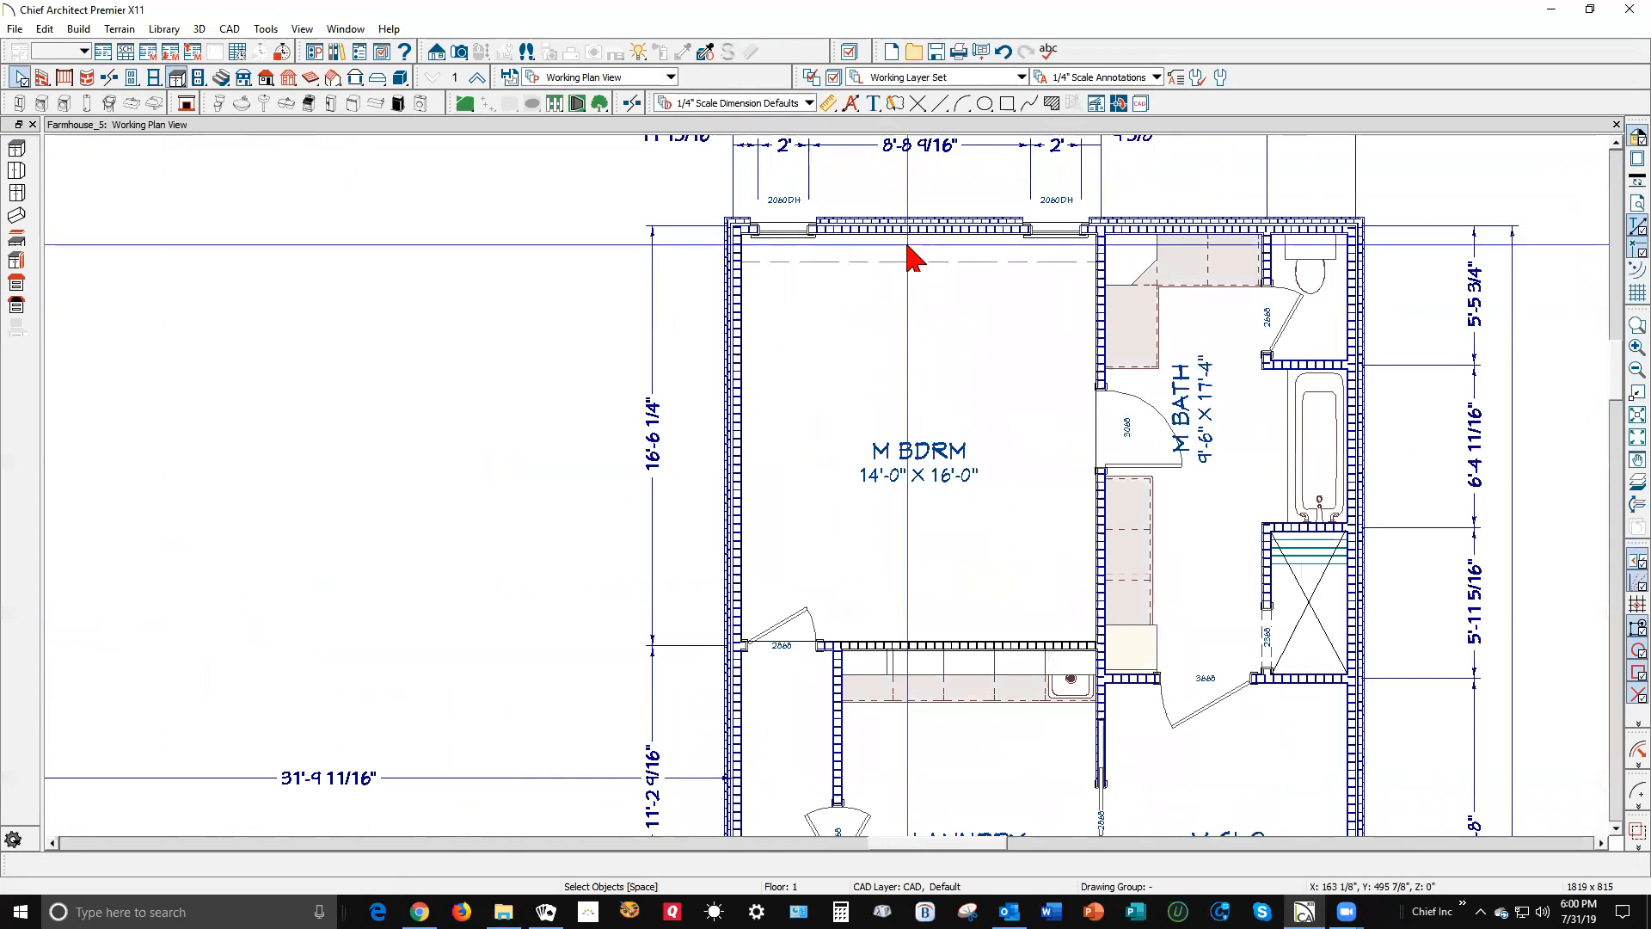
right_click(913, 256)
left_click(984, 309)
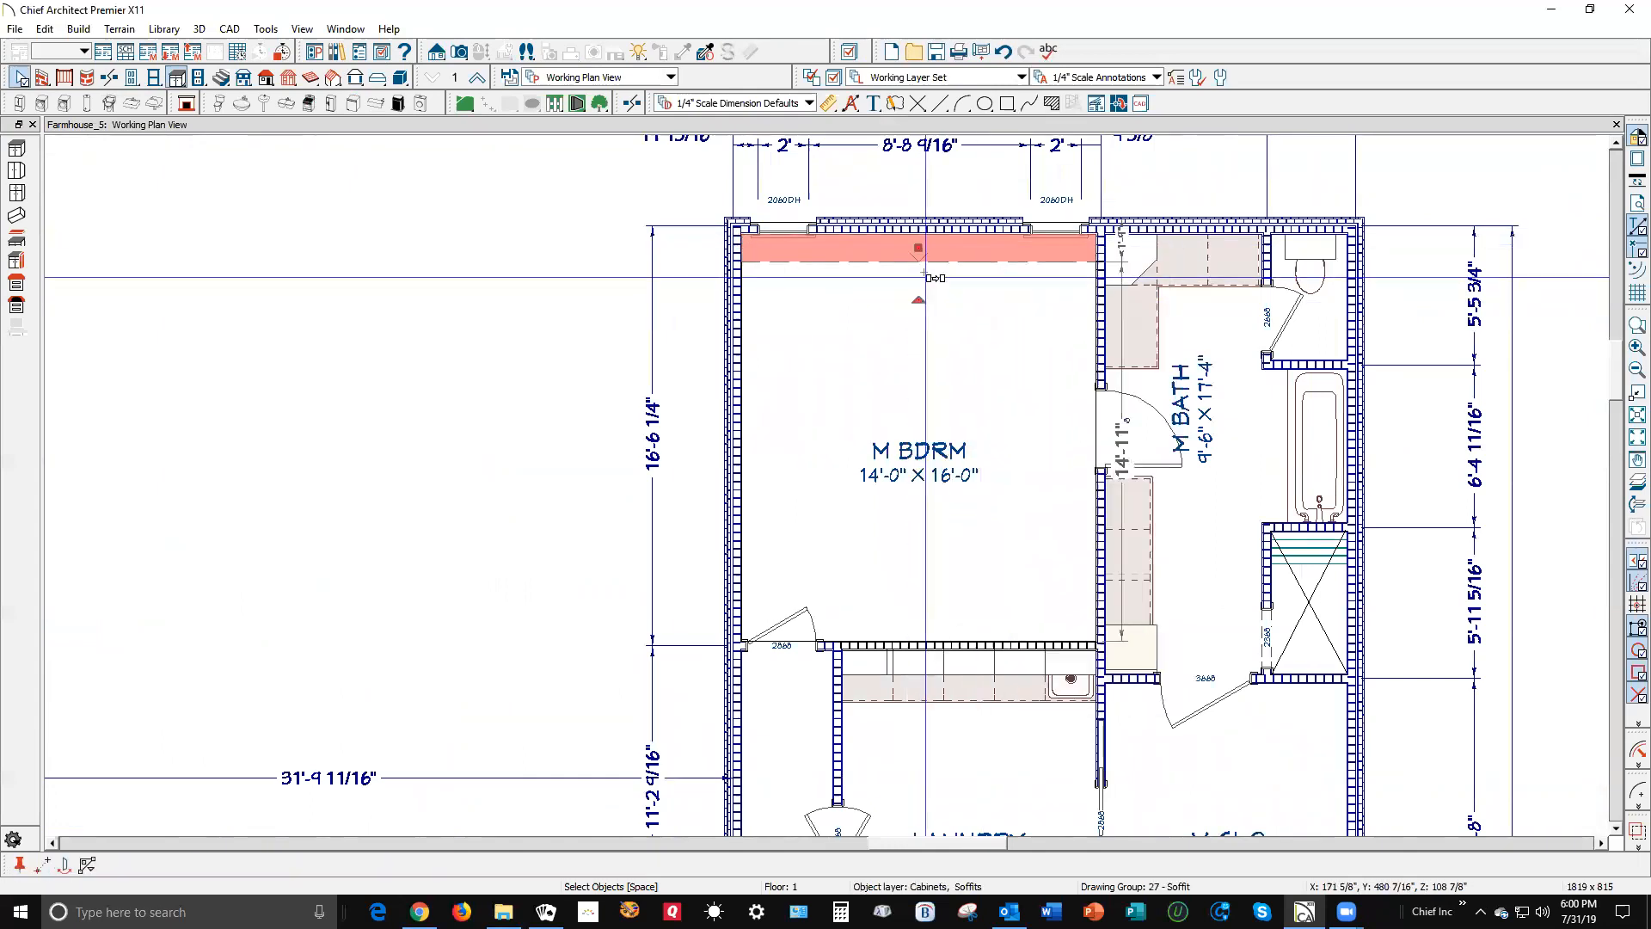
left_click_drag(919, 251, 916, 635)
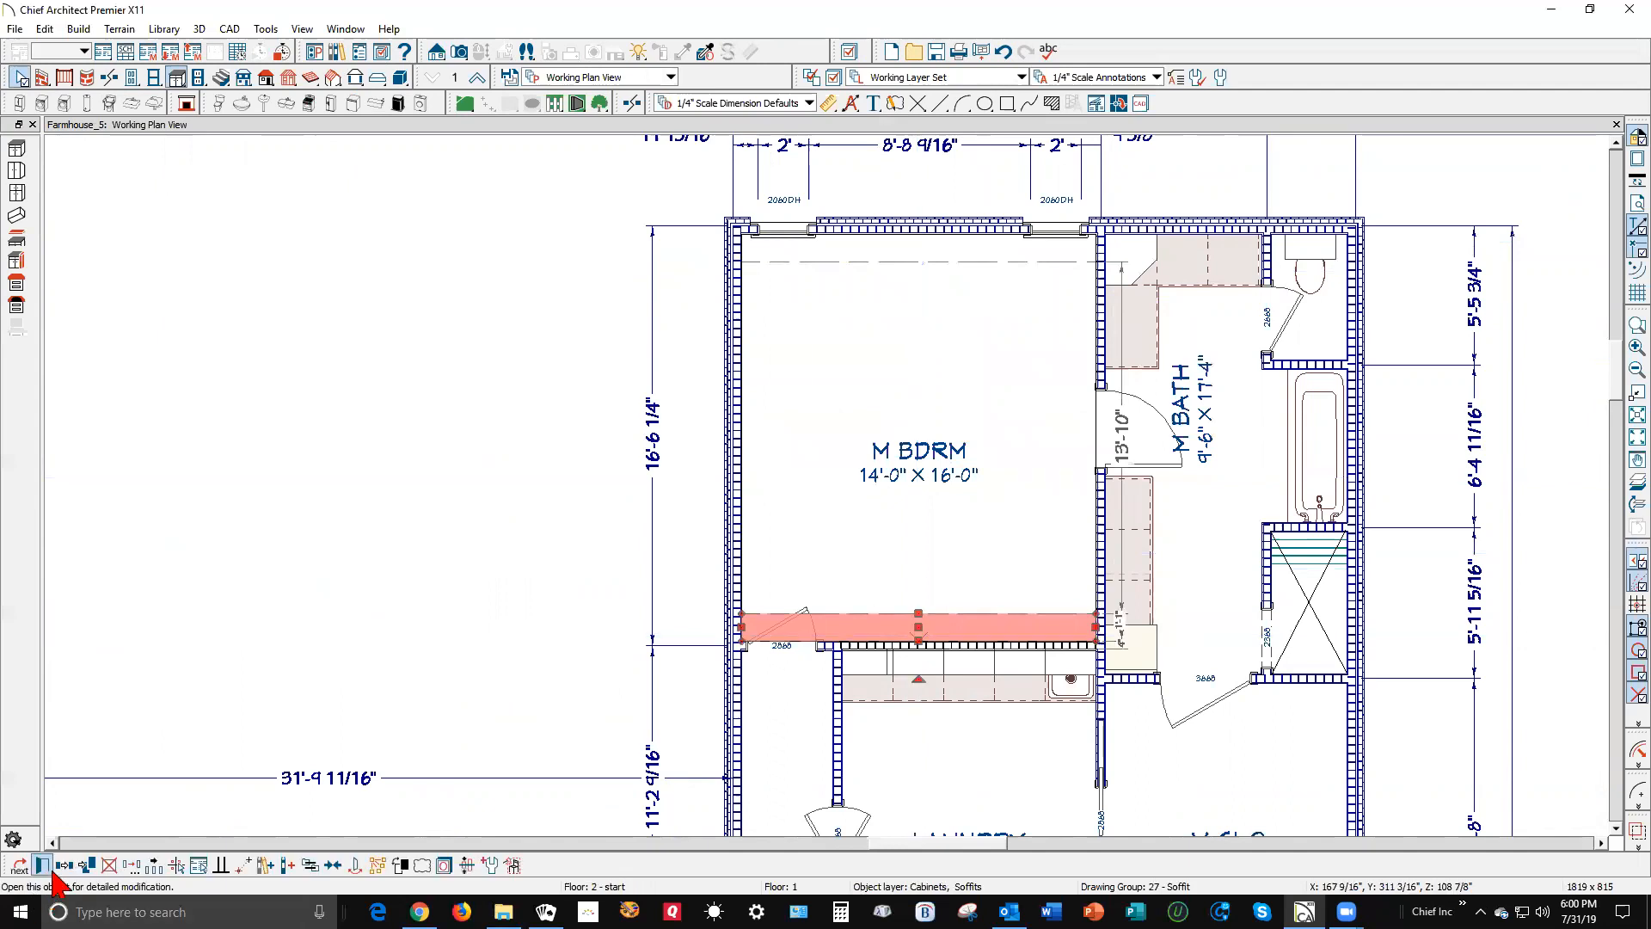
- Copy the soffit onto the bedroom's bath-side wall and onto the exterior wall opposite it
key("Escape")
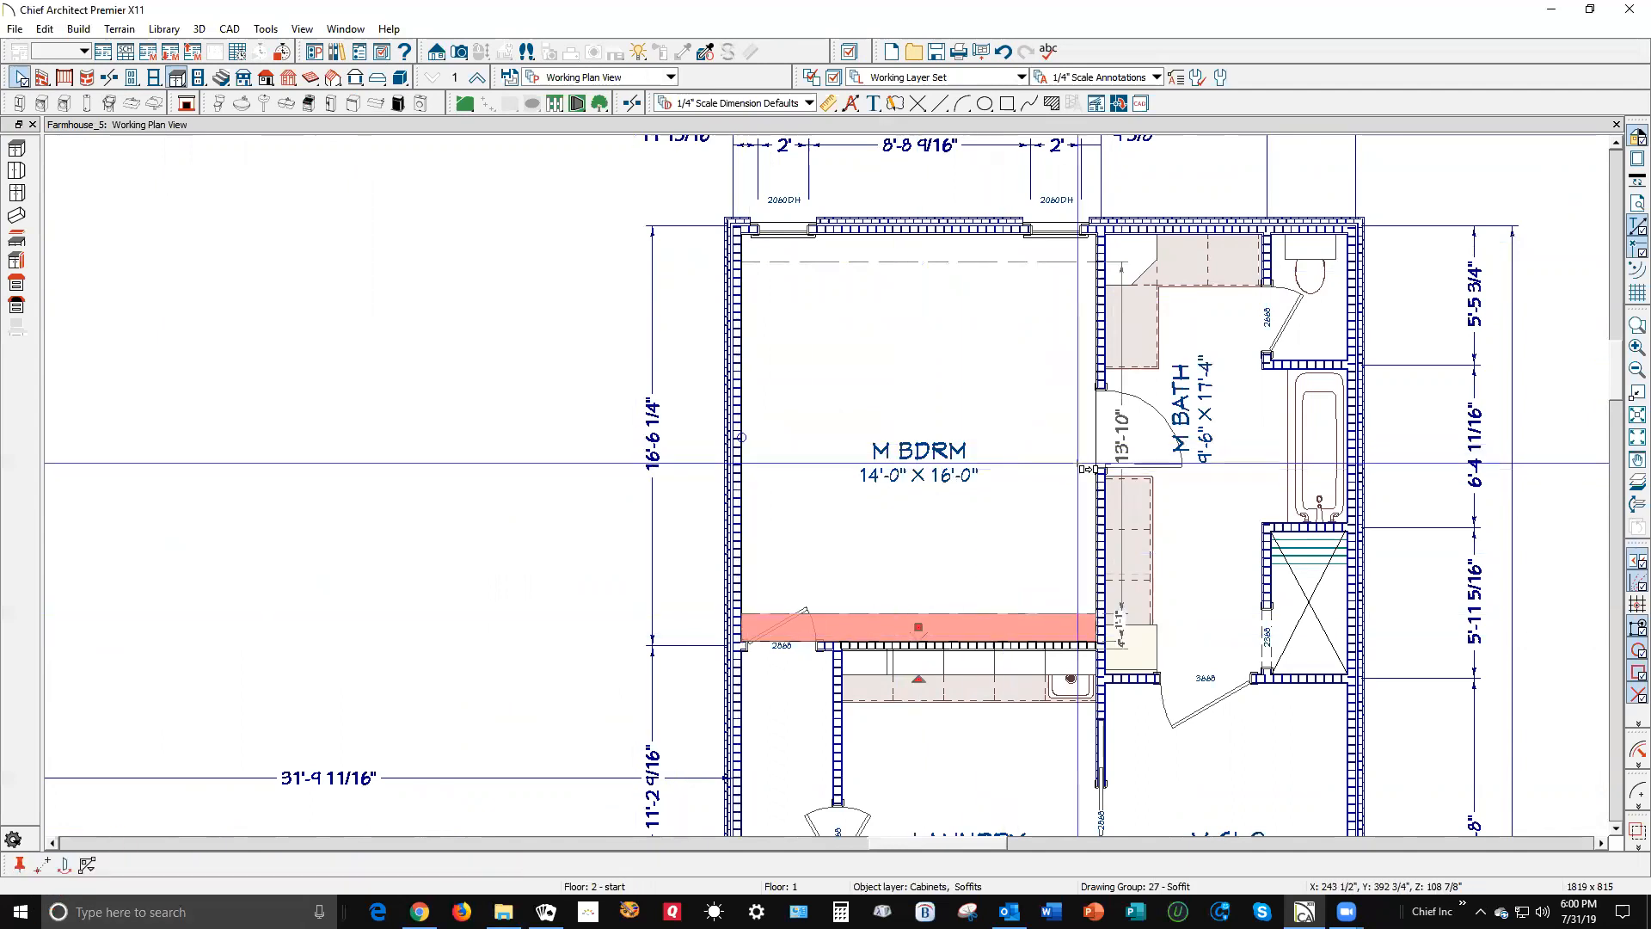
left_click(1094, 434)
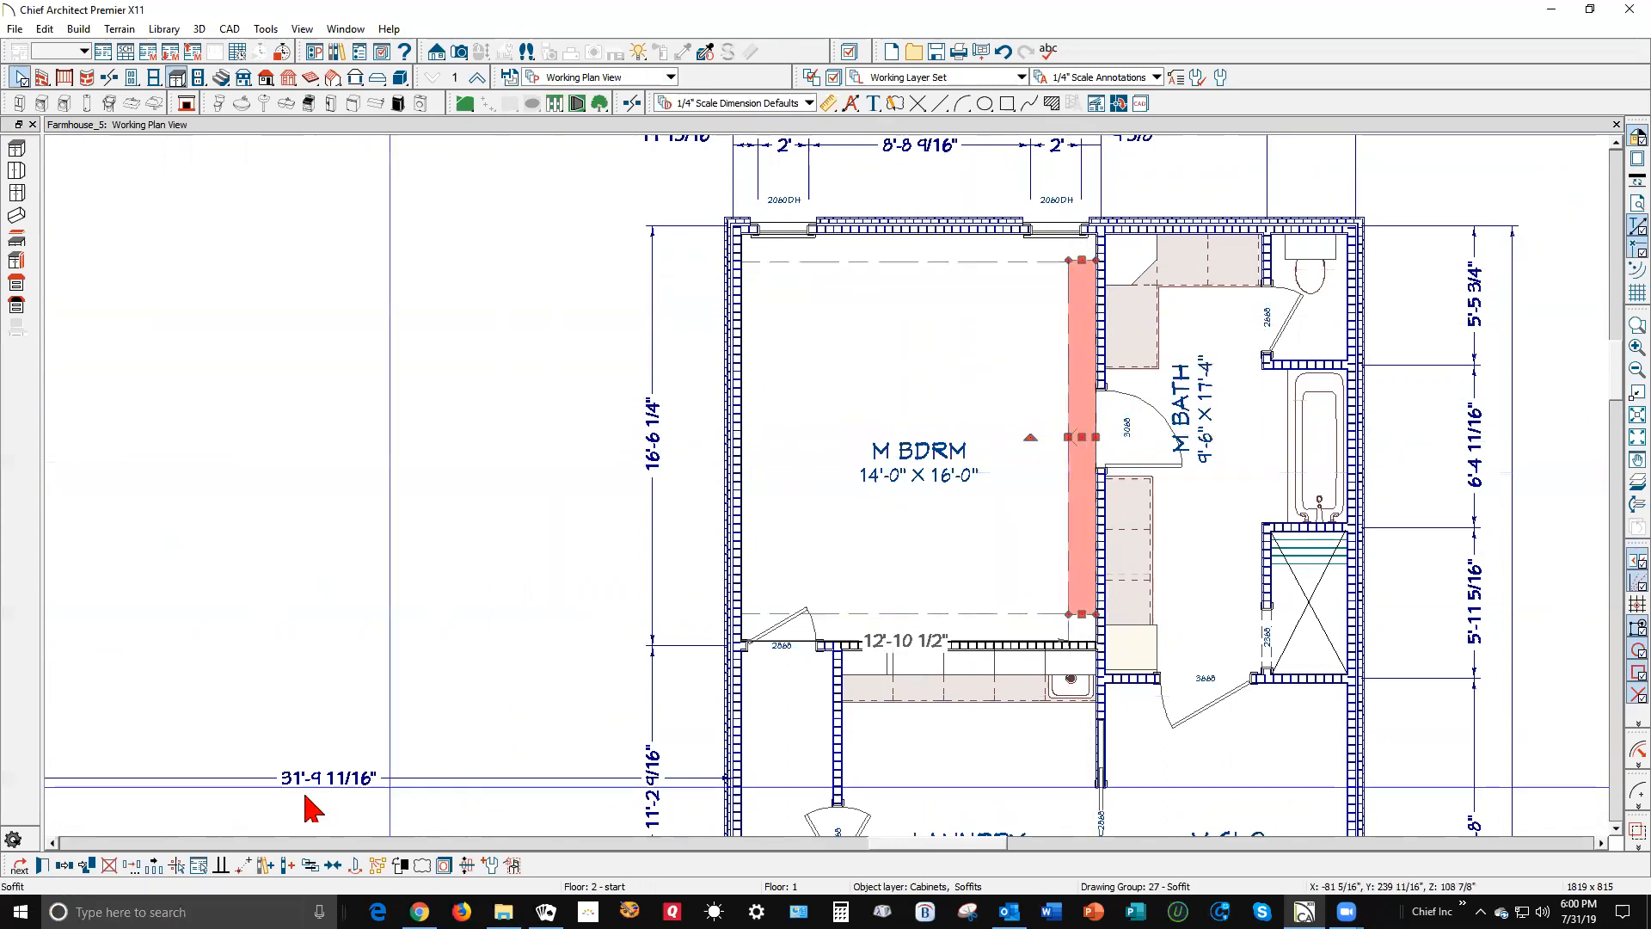
left_click(74, 863)
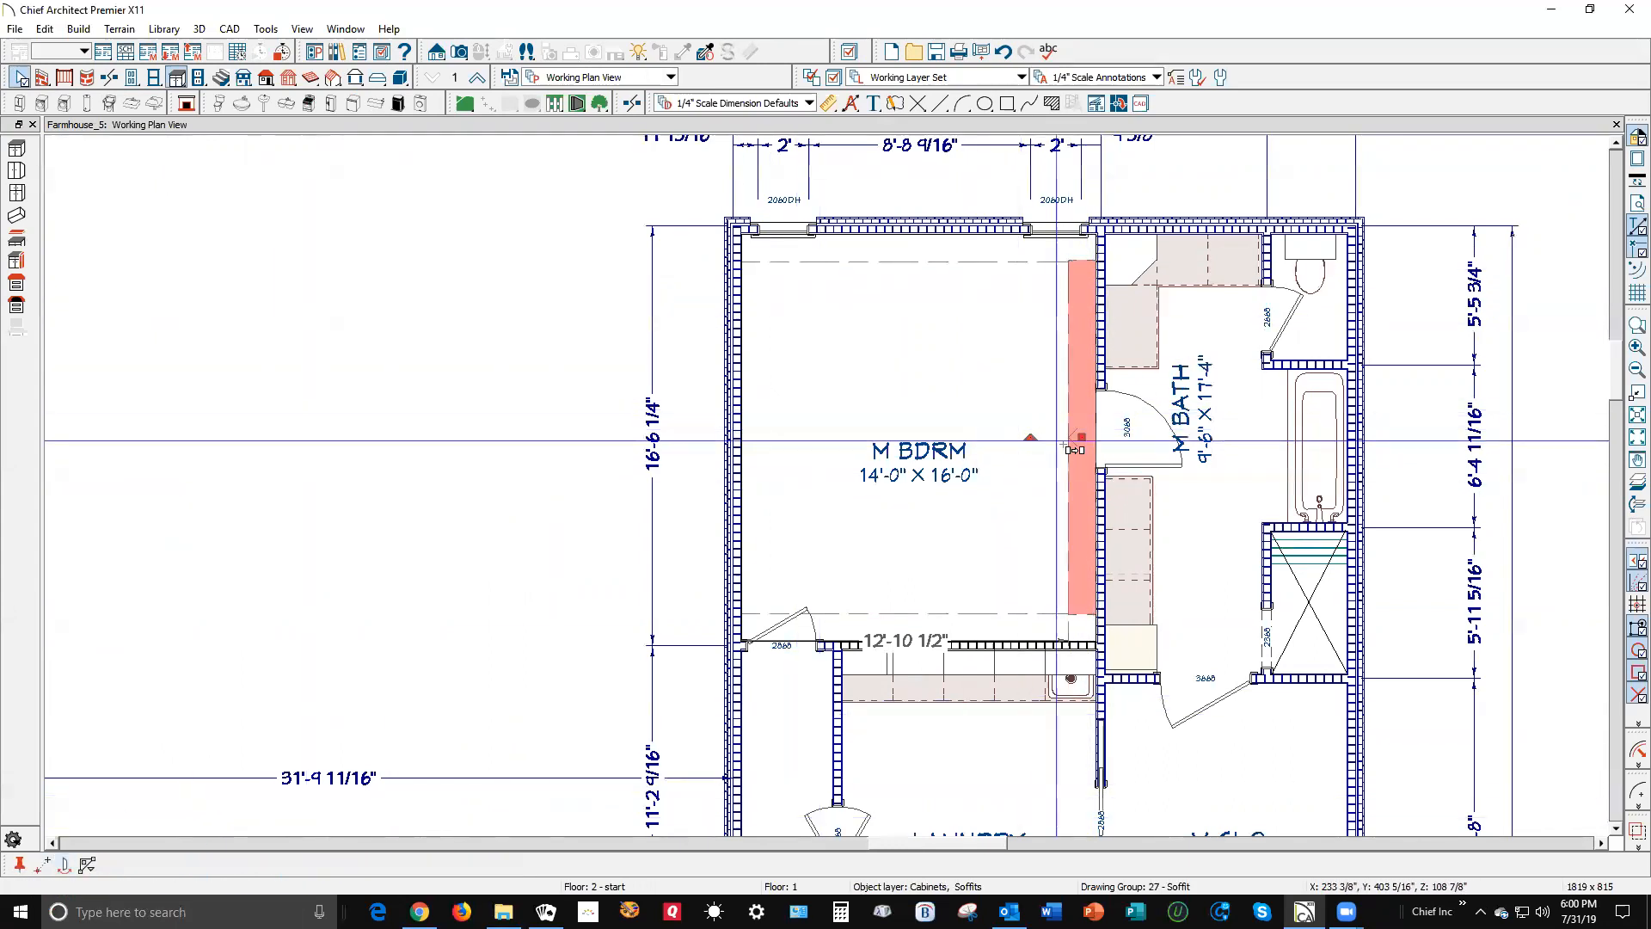
left_click_drag(1055, 439, 751, 435)
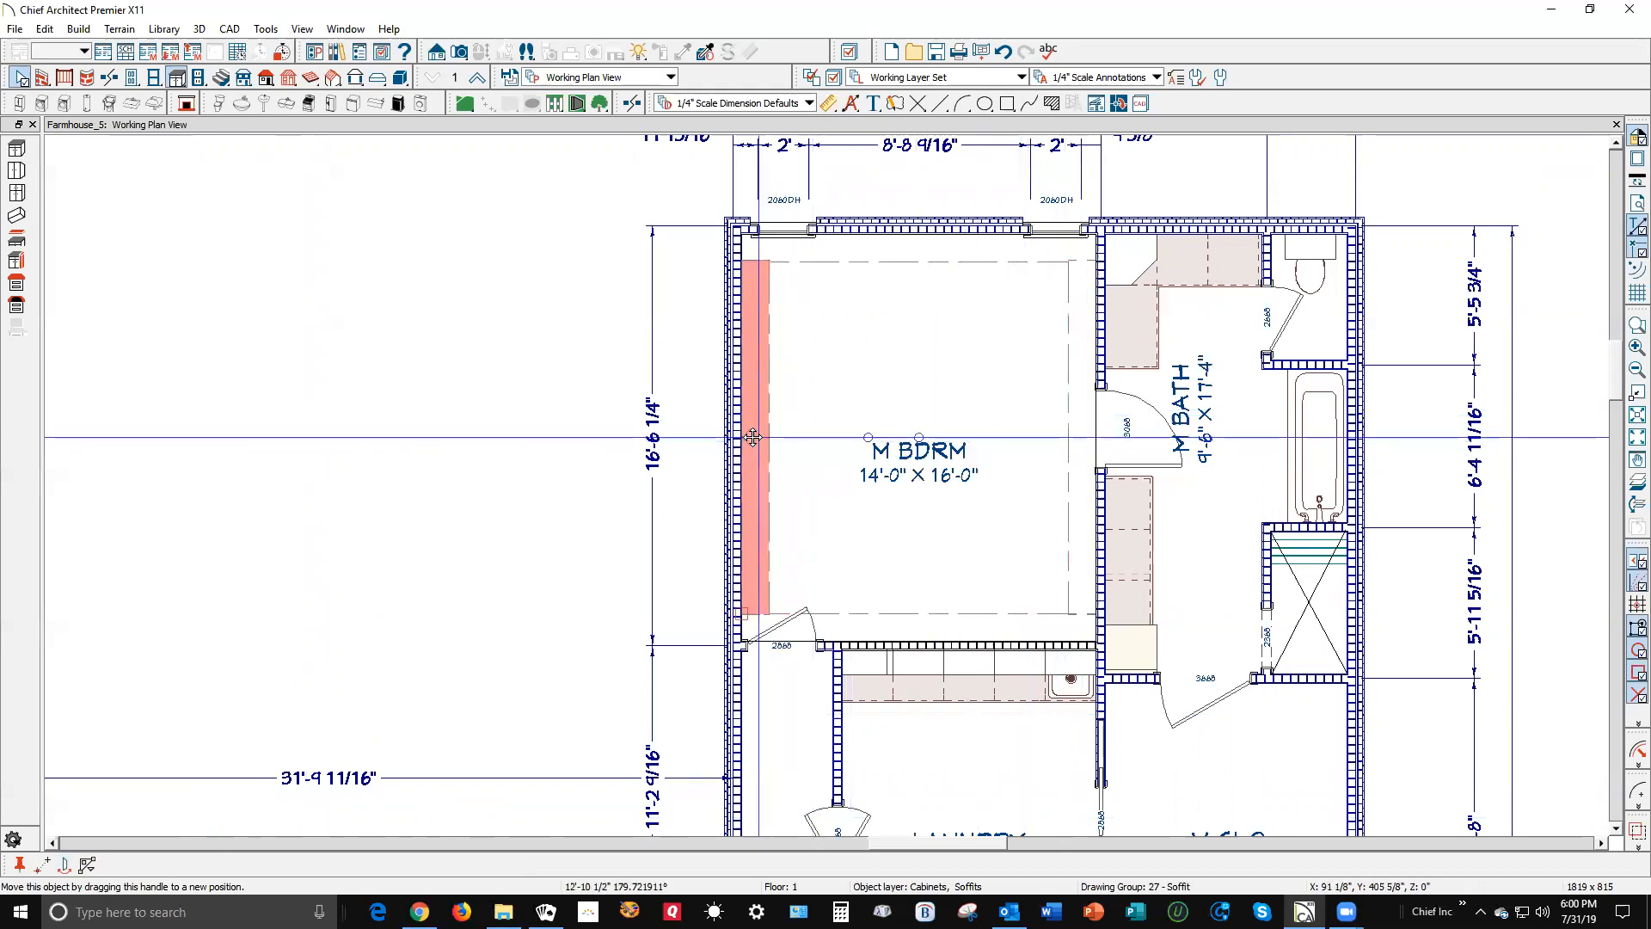
key("Escape")
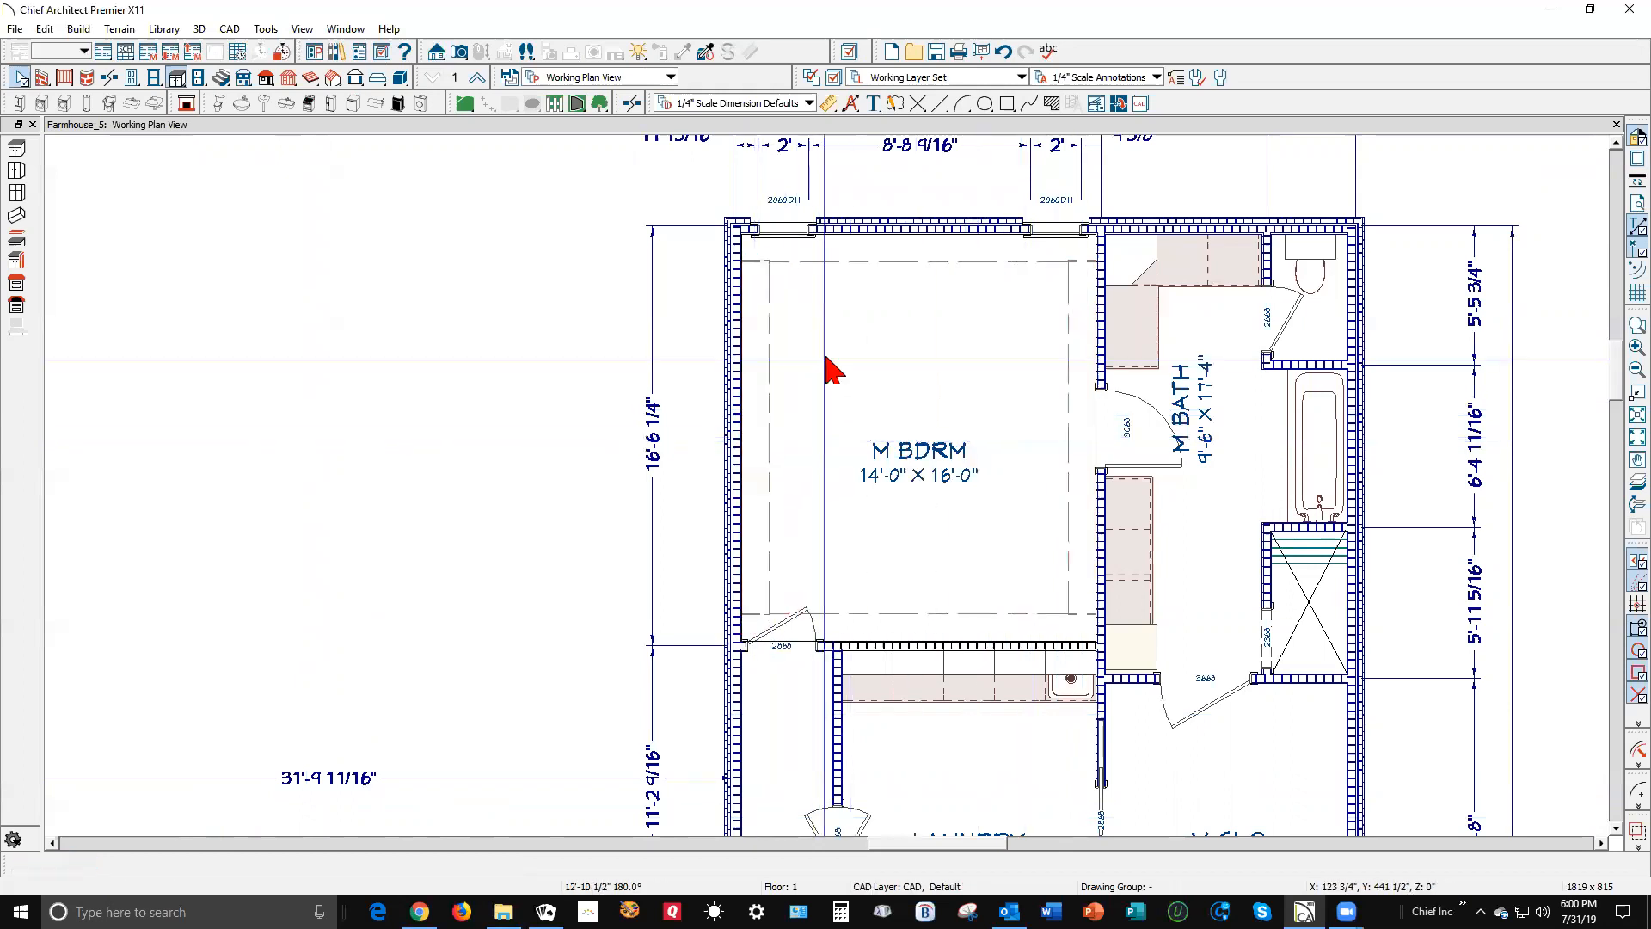
left_click(930, 628)
left_click_drag(918, 614, 914, 403)
left_click_drag(799, 434, 1081, 464)
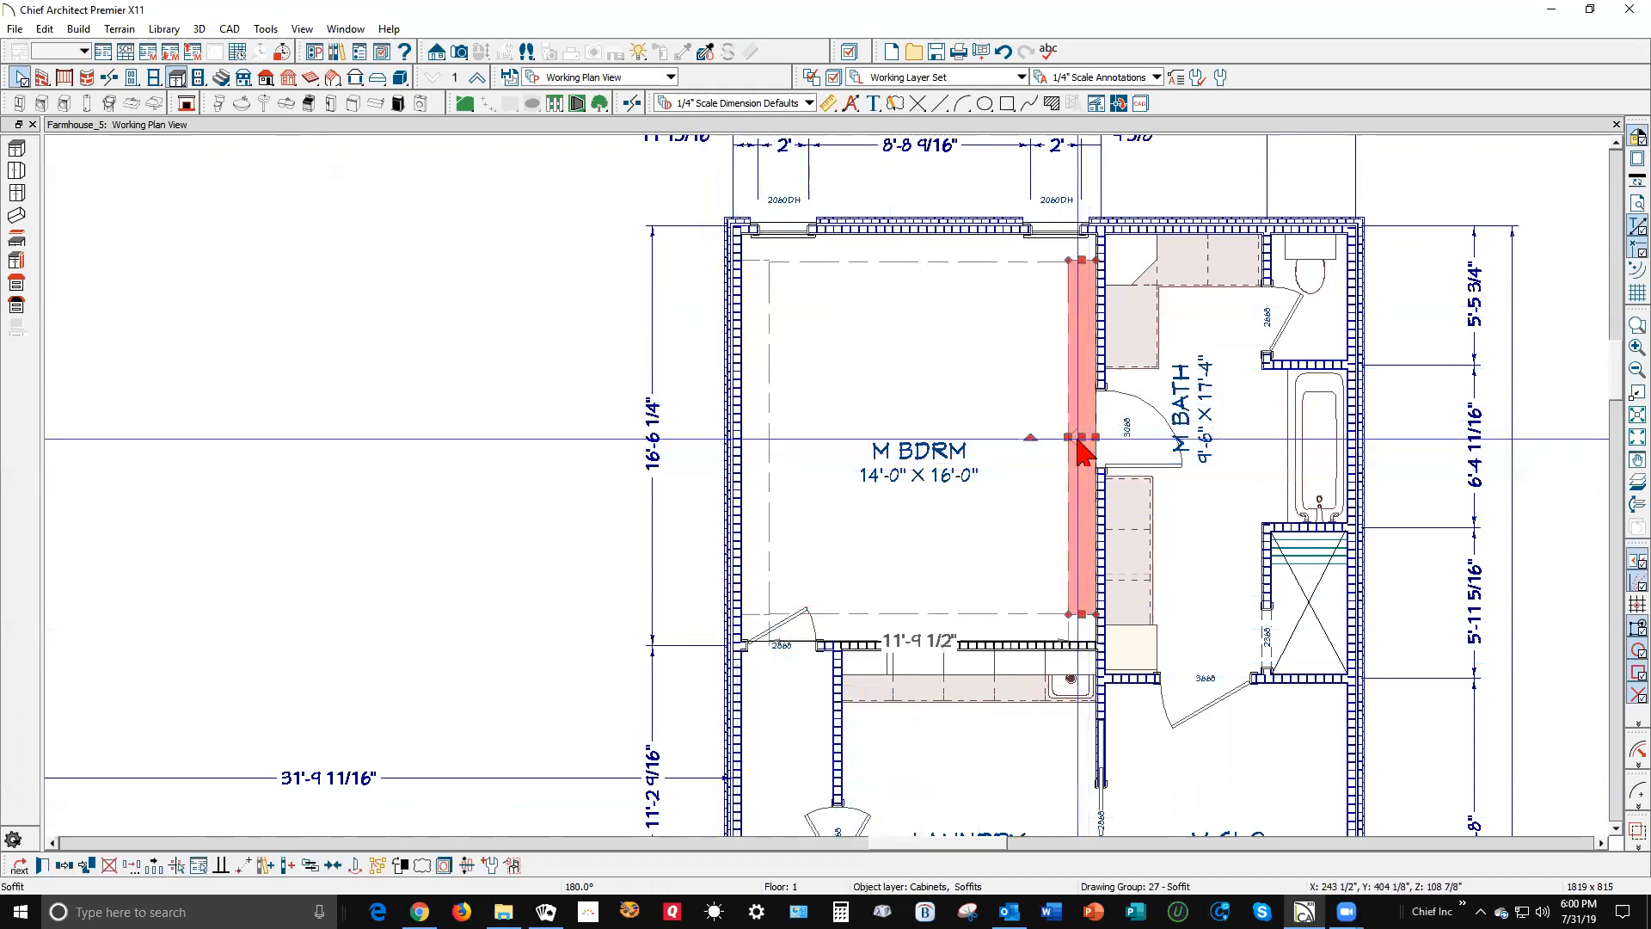
key("Escape")
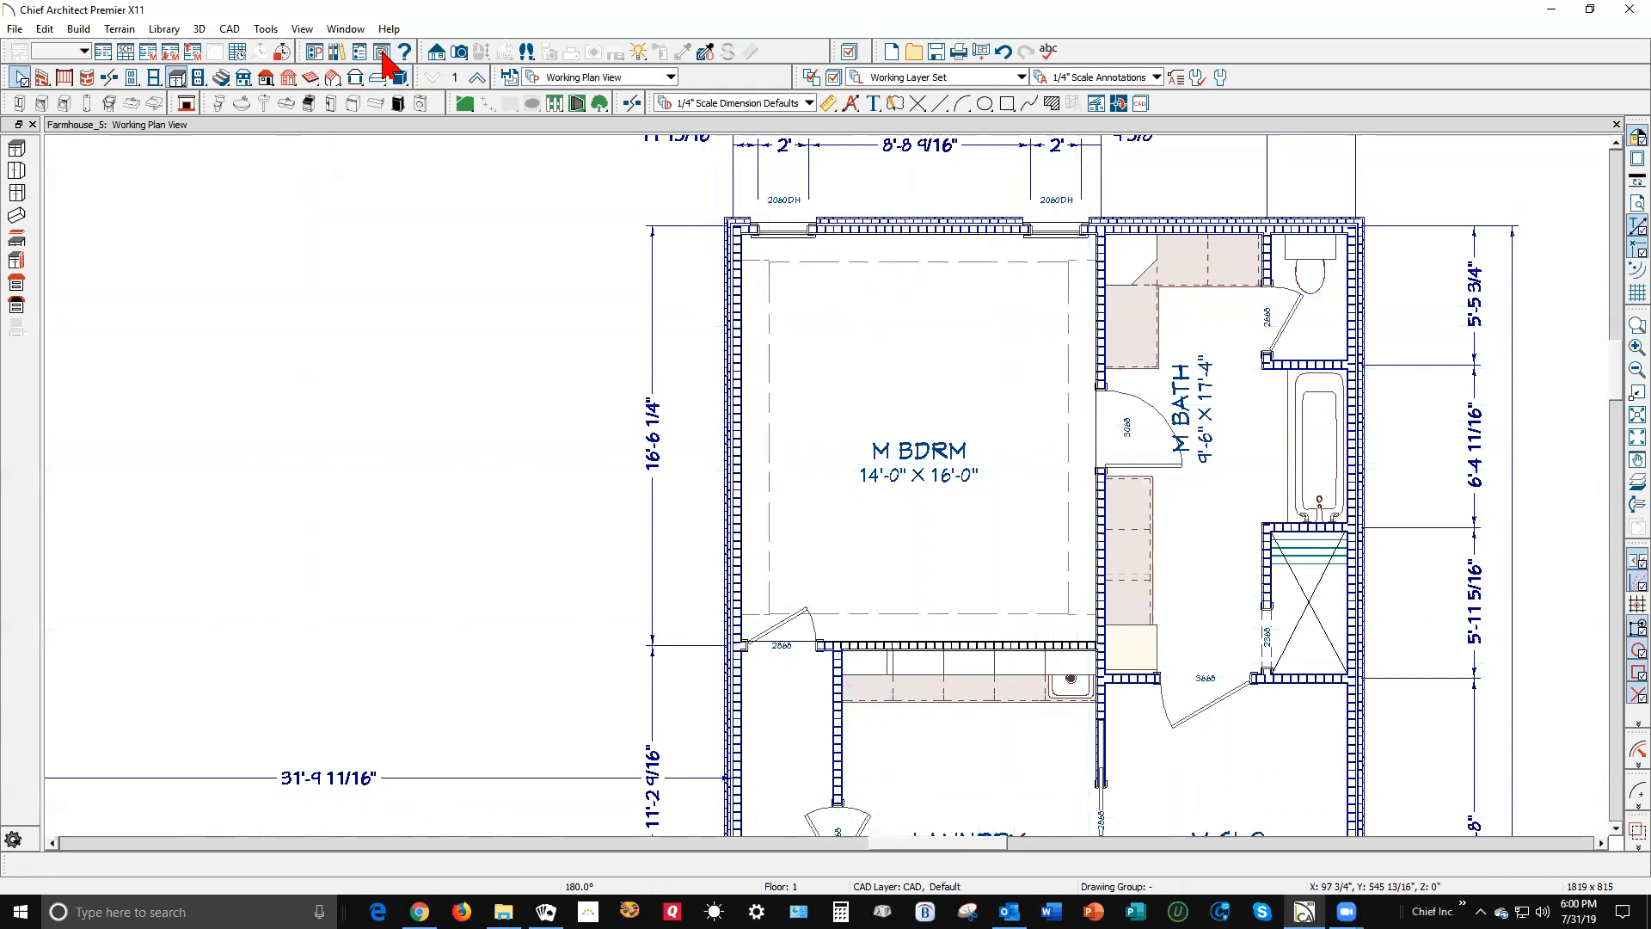
- Create a full camera view inside the master bedroom, looking diagonally from the bath-side corner near the laundry toward the window wall
left_click(458, 51)
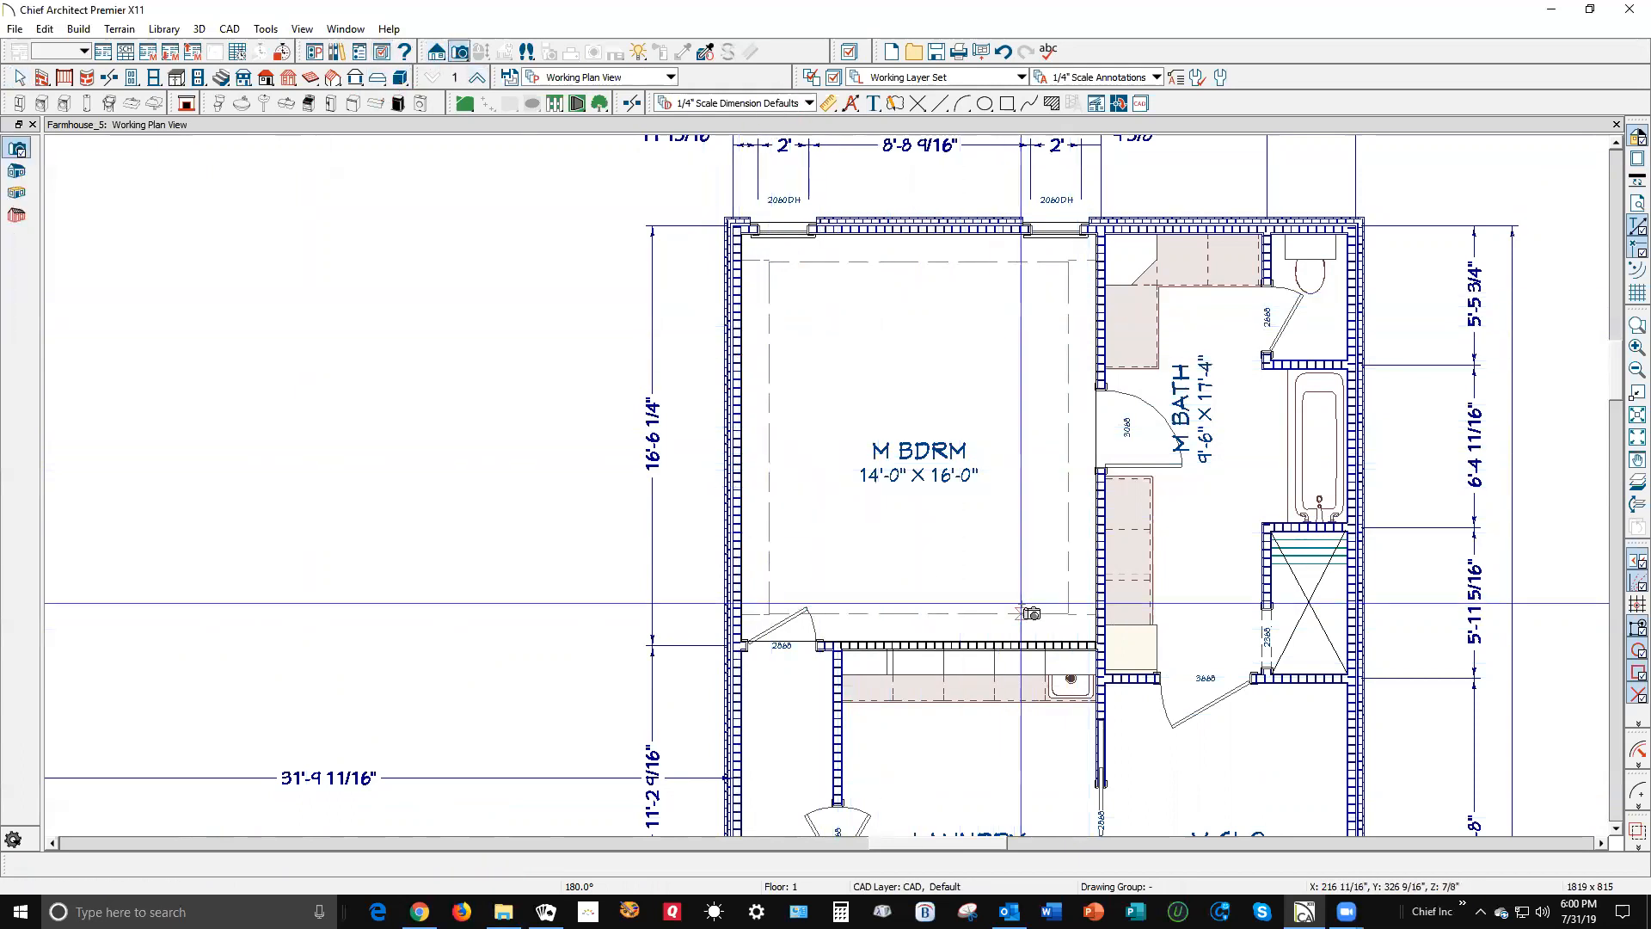
left_click_drag(1031, 590, 872, 387)
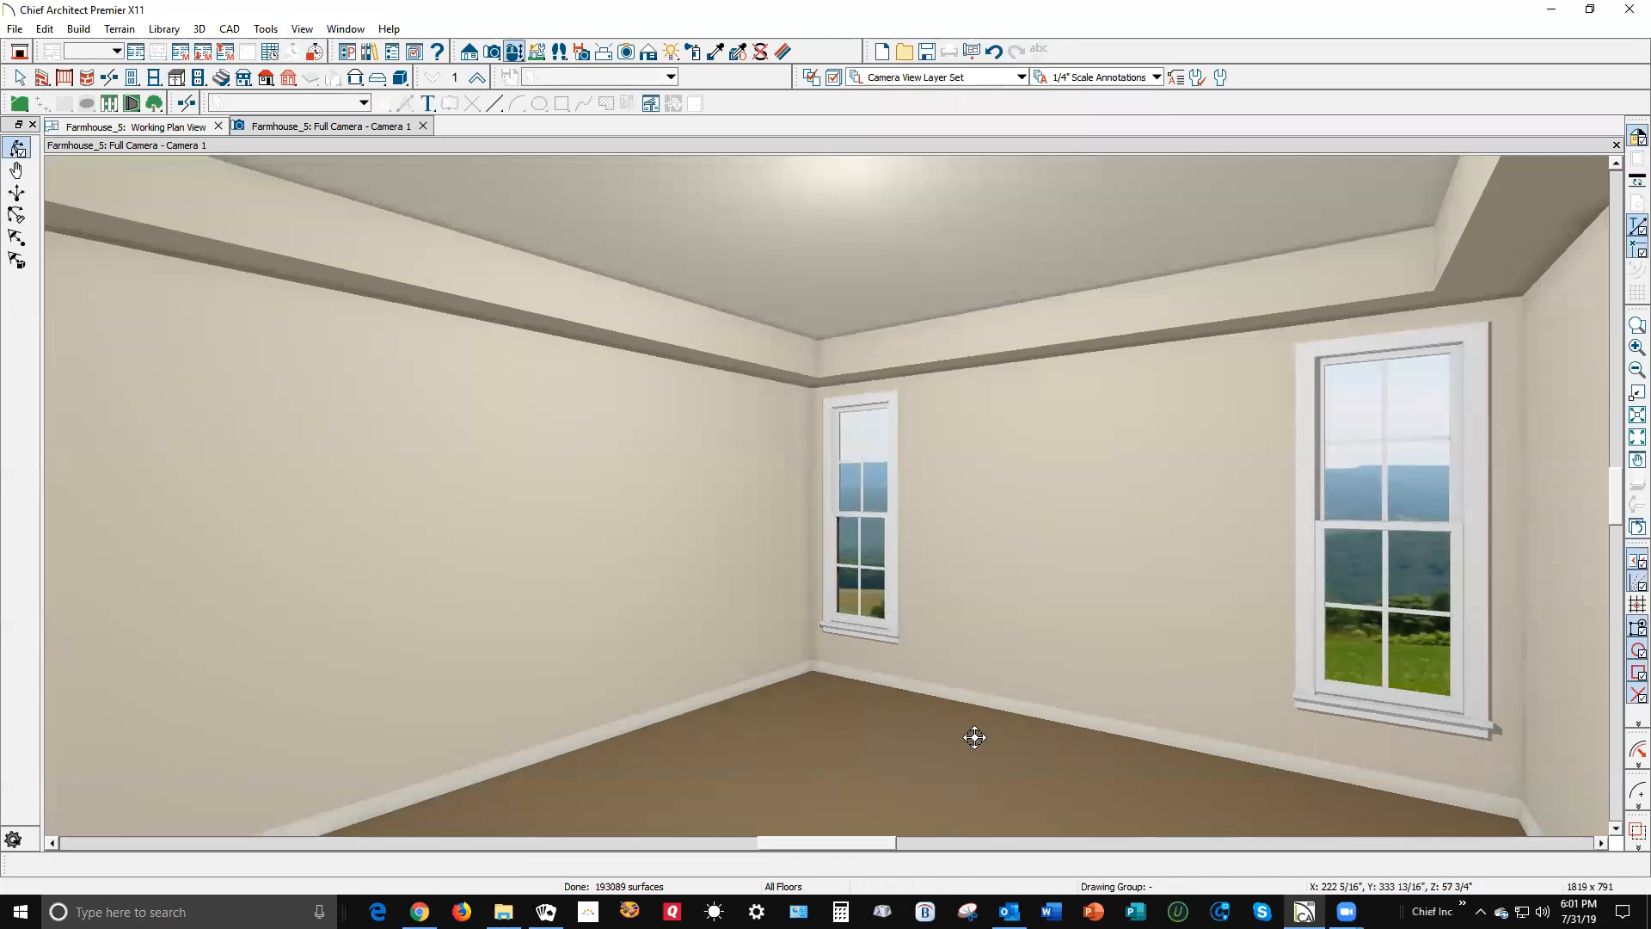
key("space")
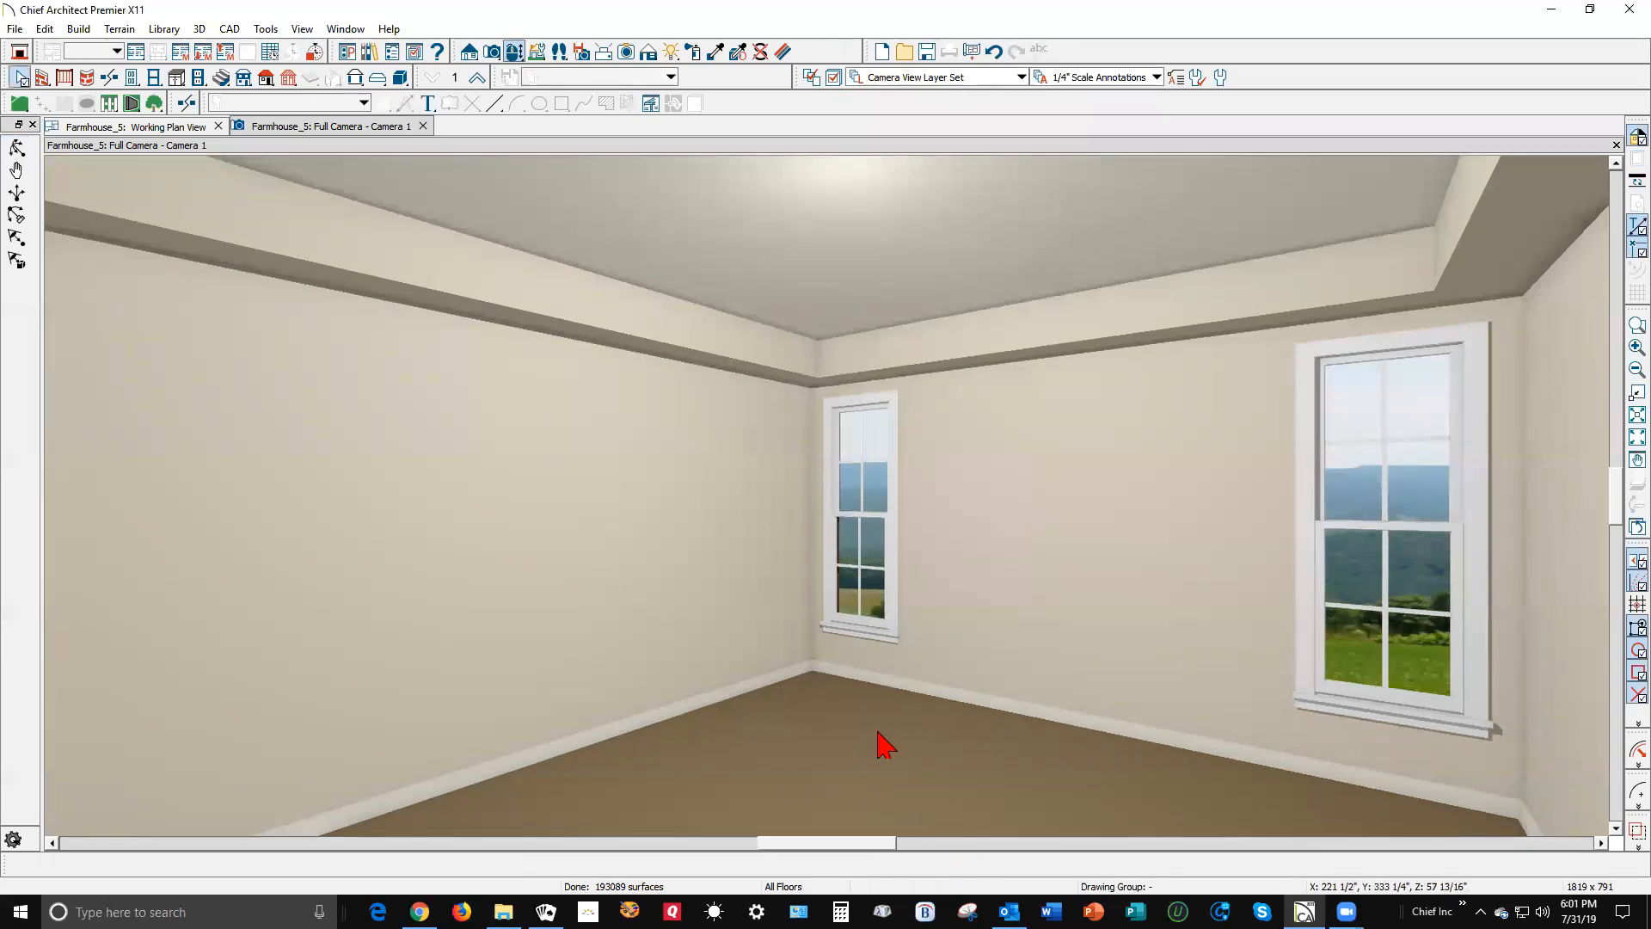
- Set the master bedroom's finished ceiling height to 120" in the room's structure settings
left_click(877, 732)
key("ctrl+e")
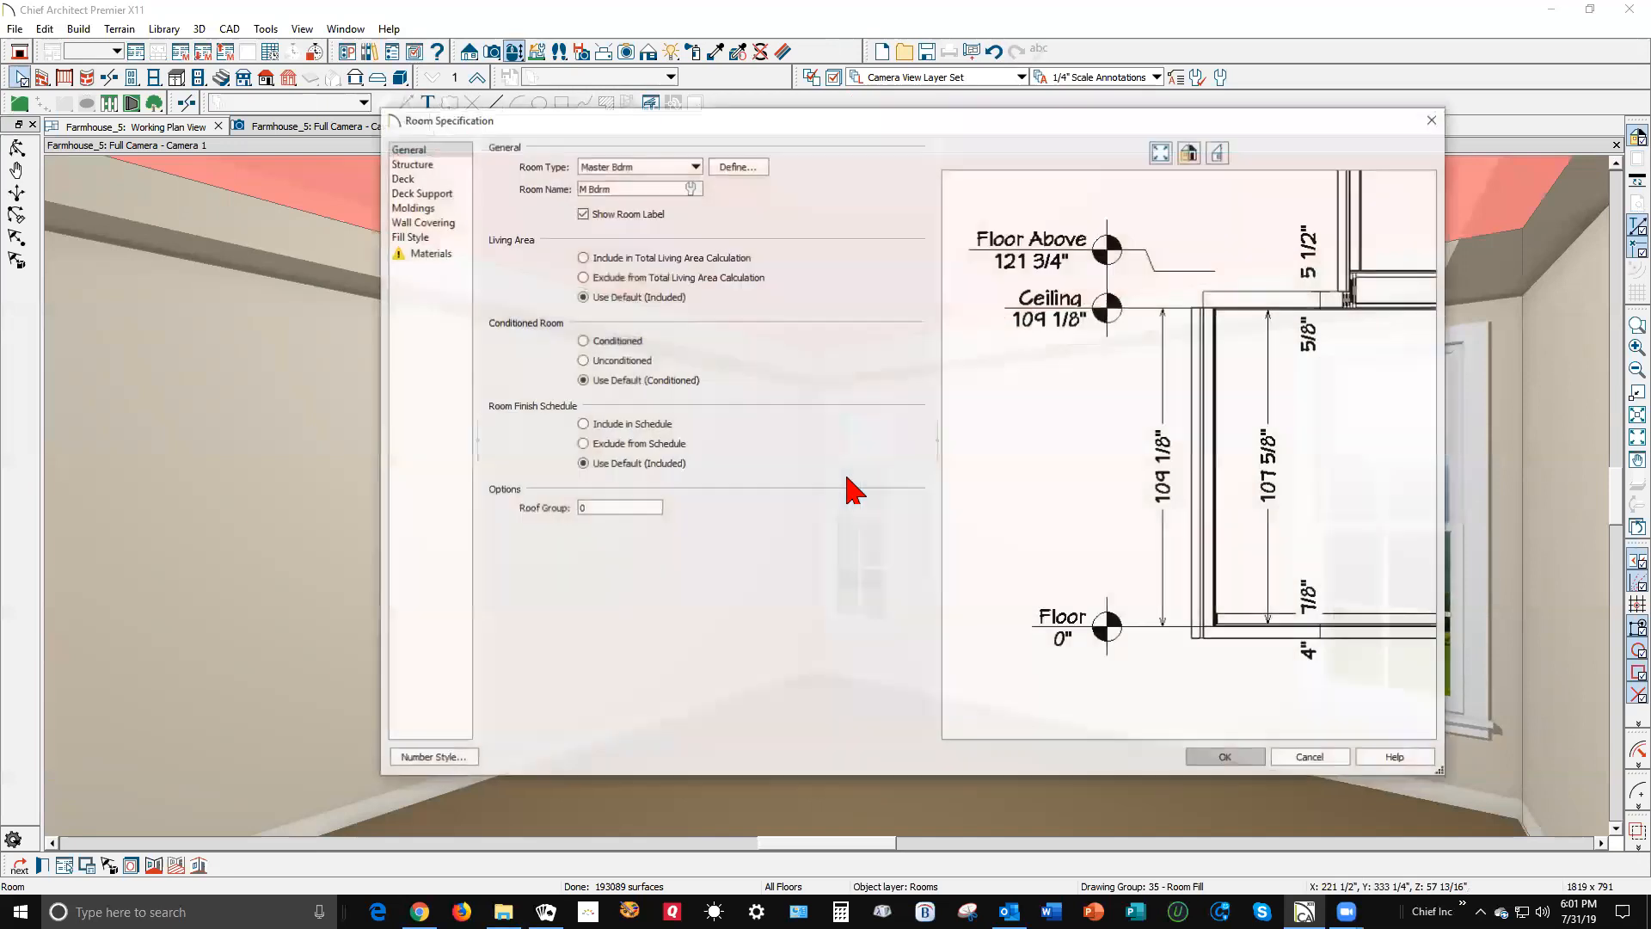
left_click(411, 163)
left_click(647, 294)
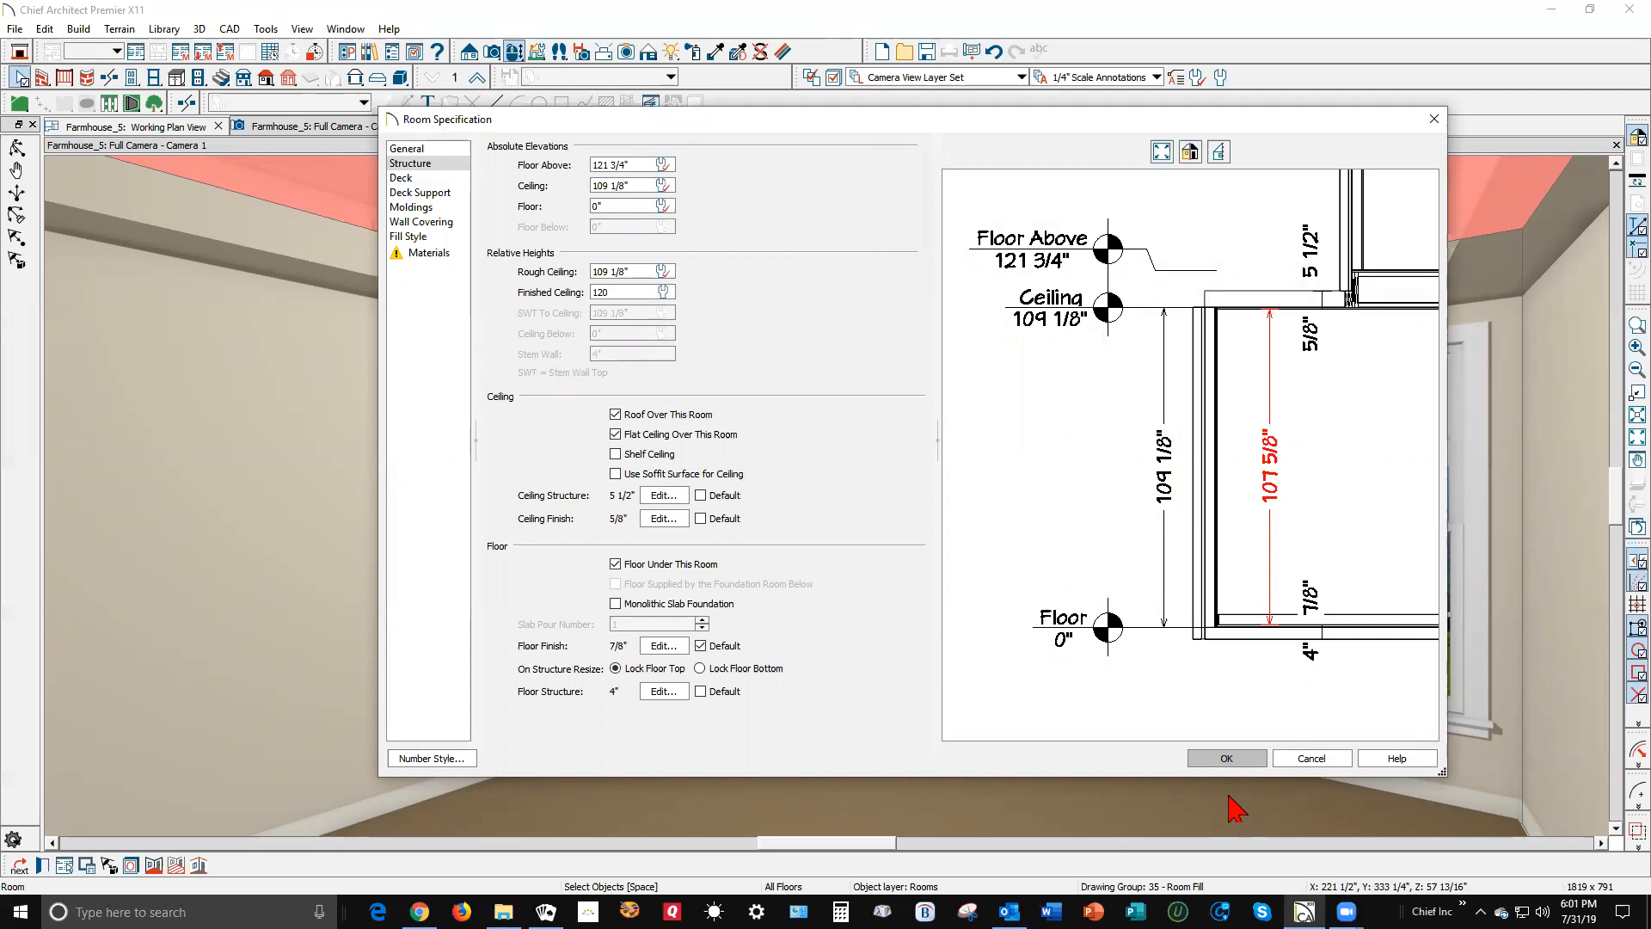
type("120")
left_click(1213, 758)
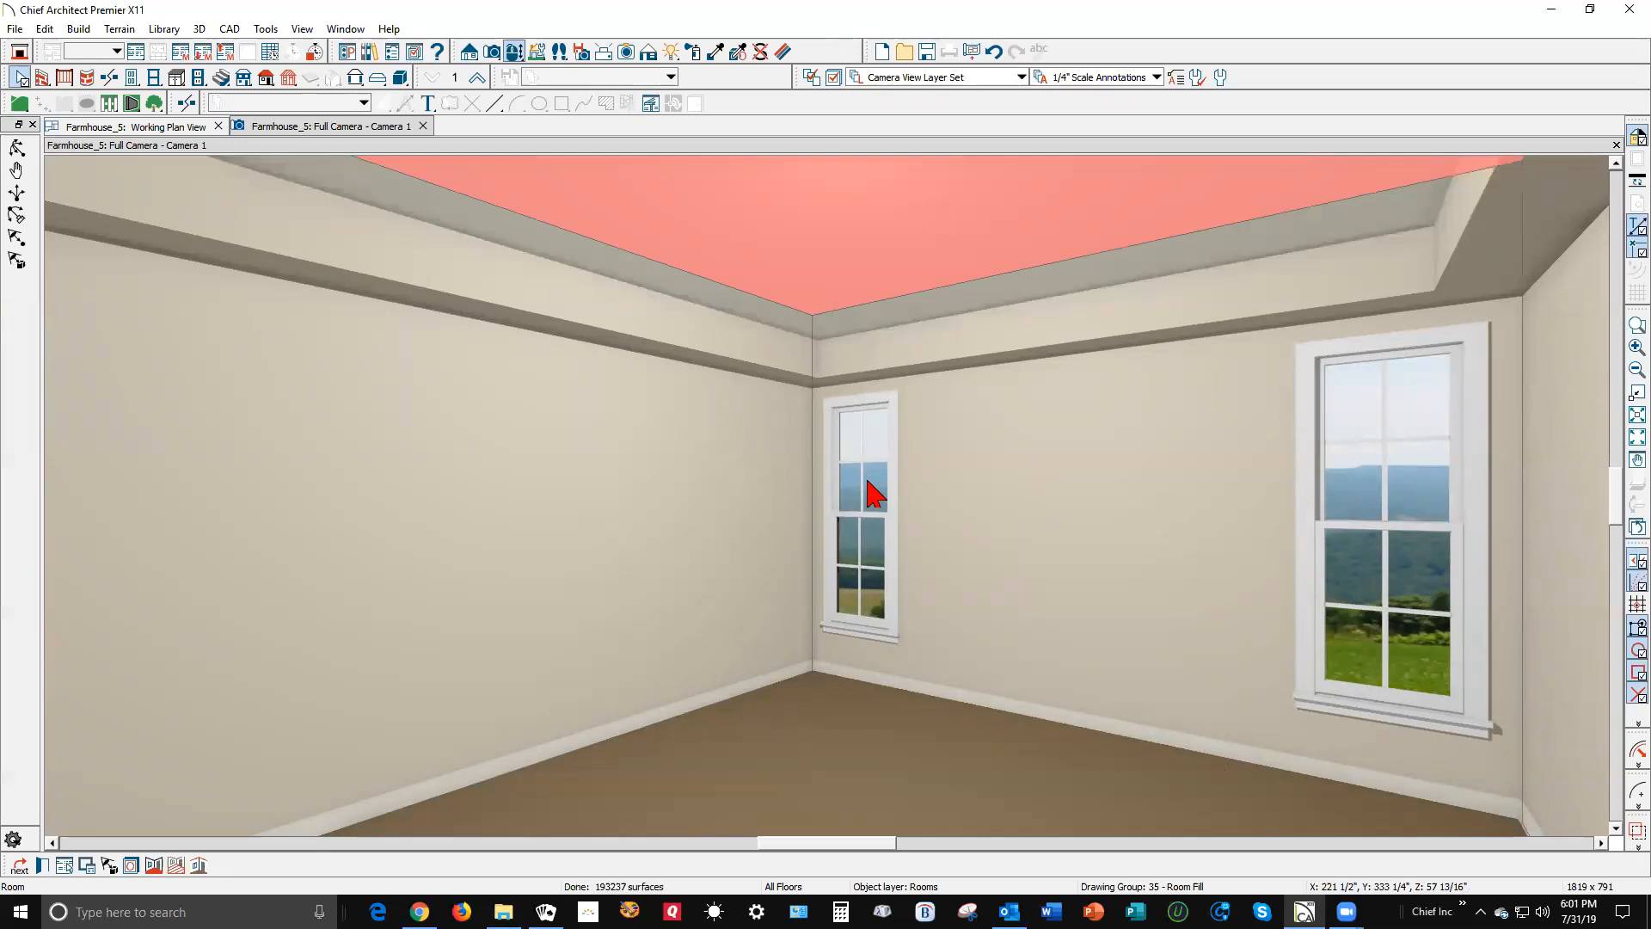
- Select the three soffits visible in the camera view together and set their floor-to-bottom distance to 108"
left_click(798, 363)
left_click(926, 347, "shift")
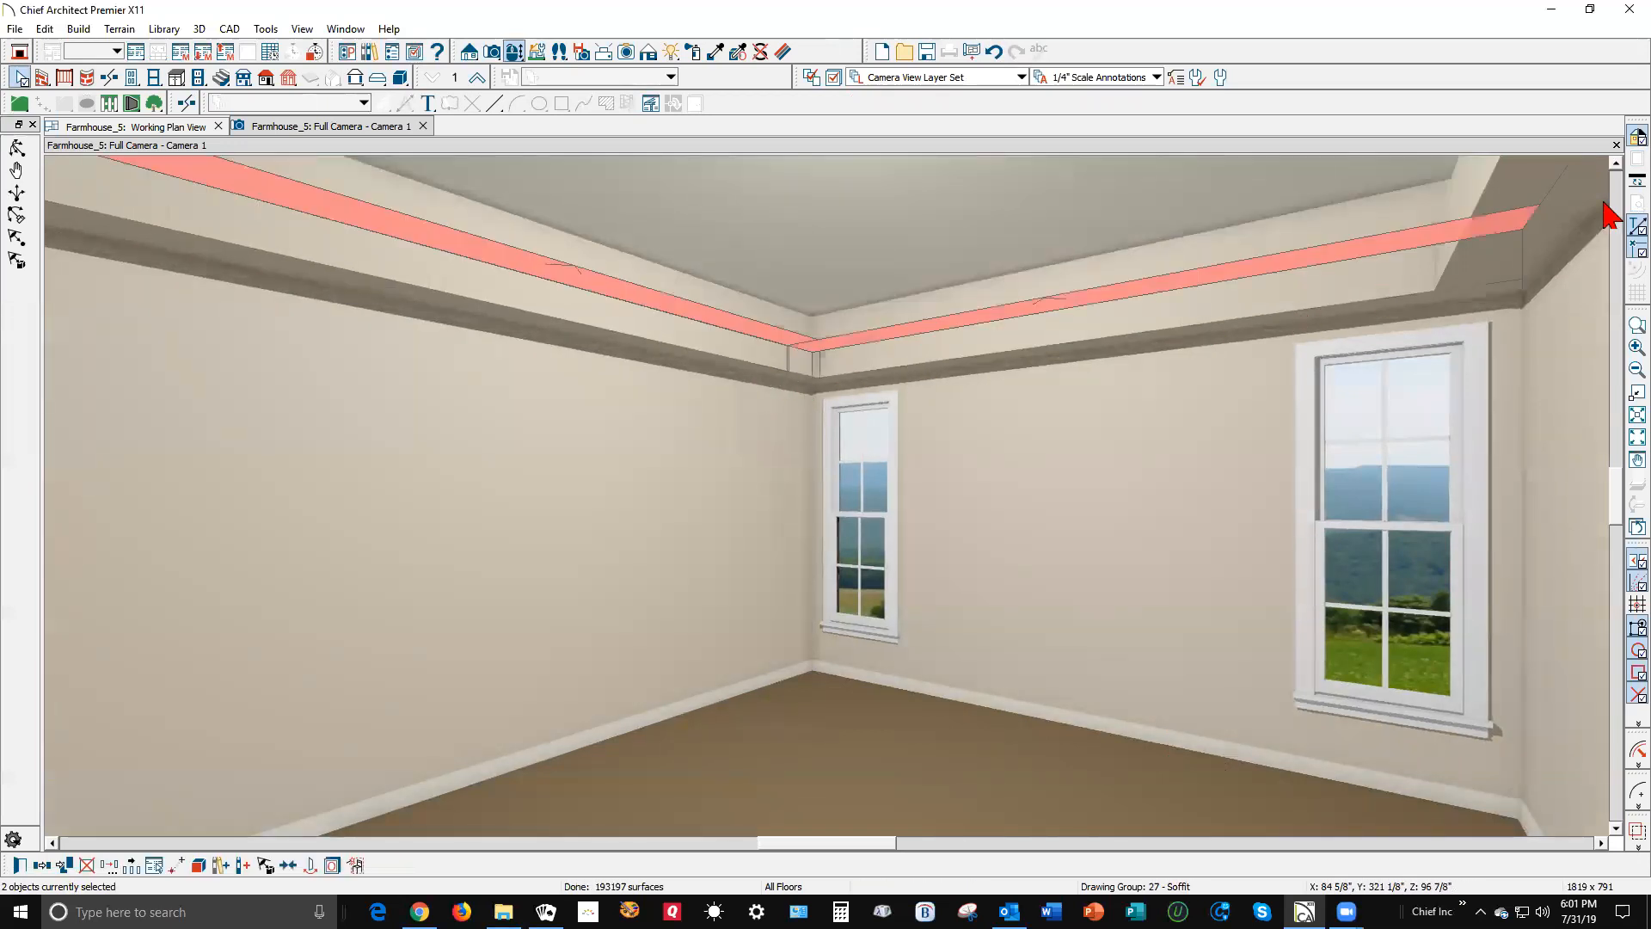
left_click(1488, 196, "shift")
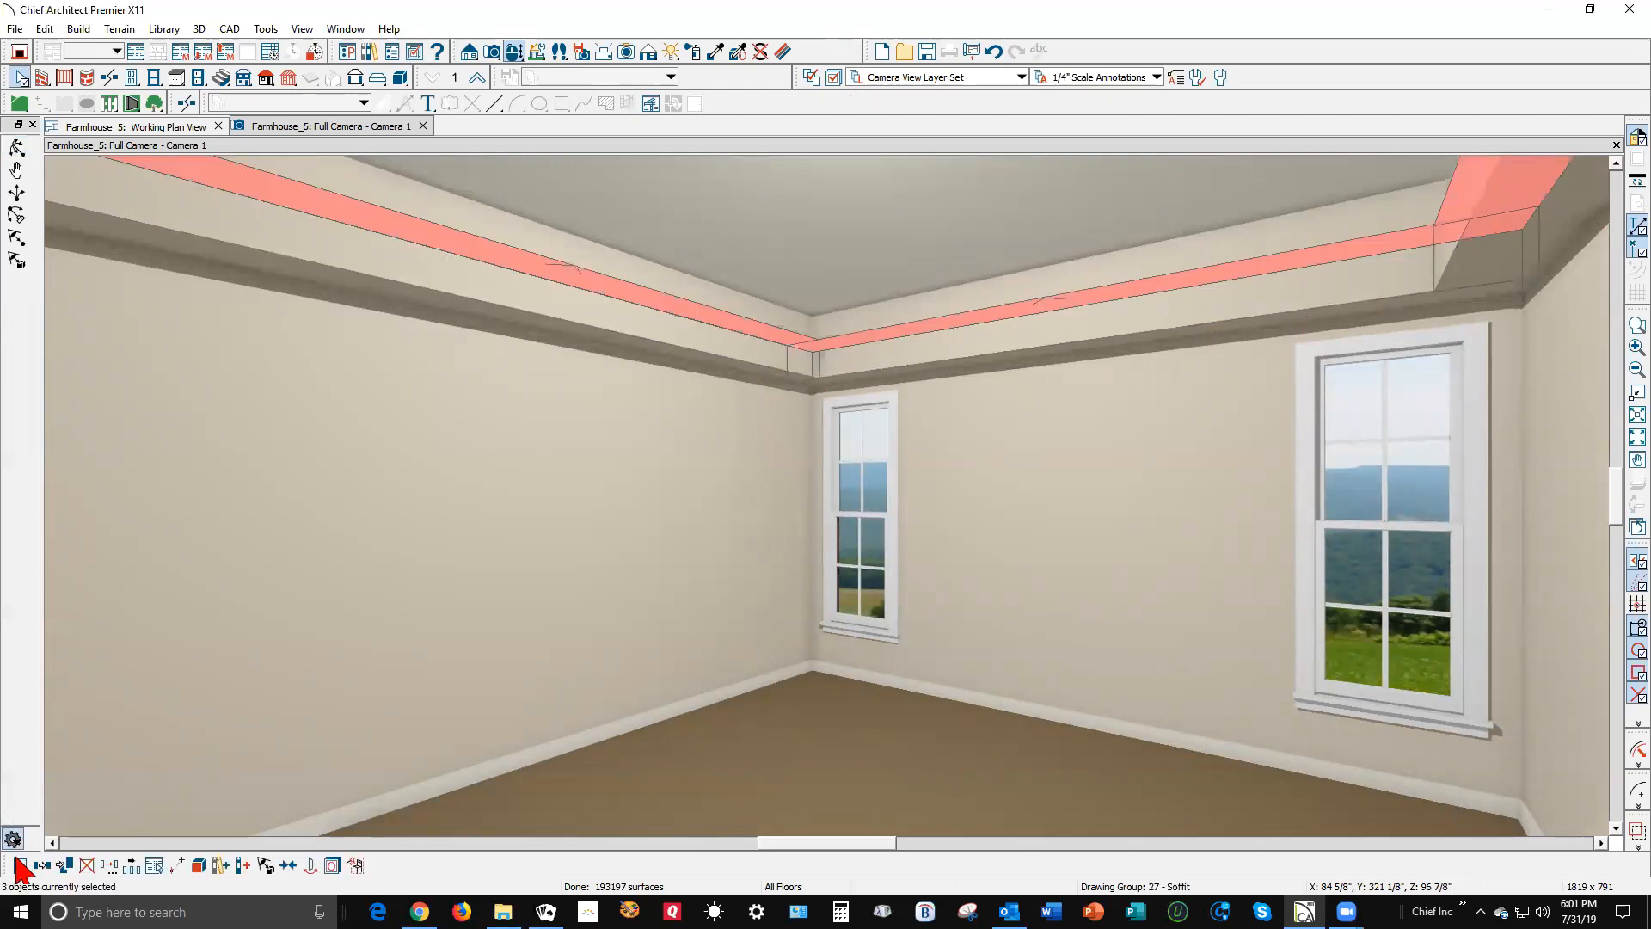
left_click(19, 865)
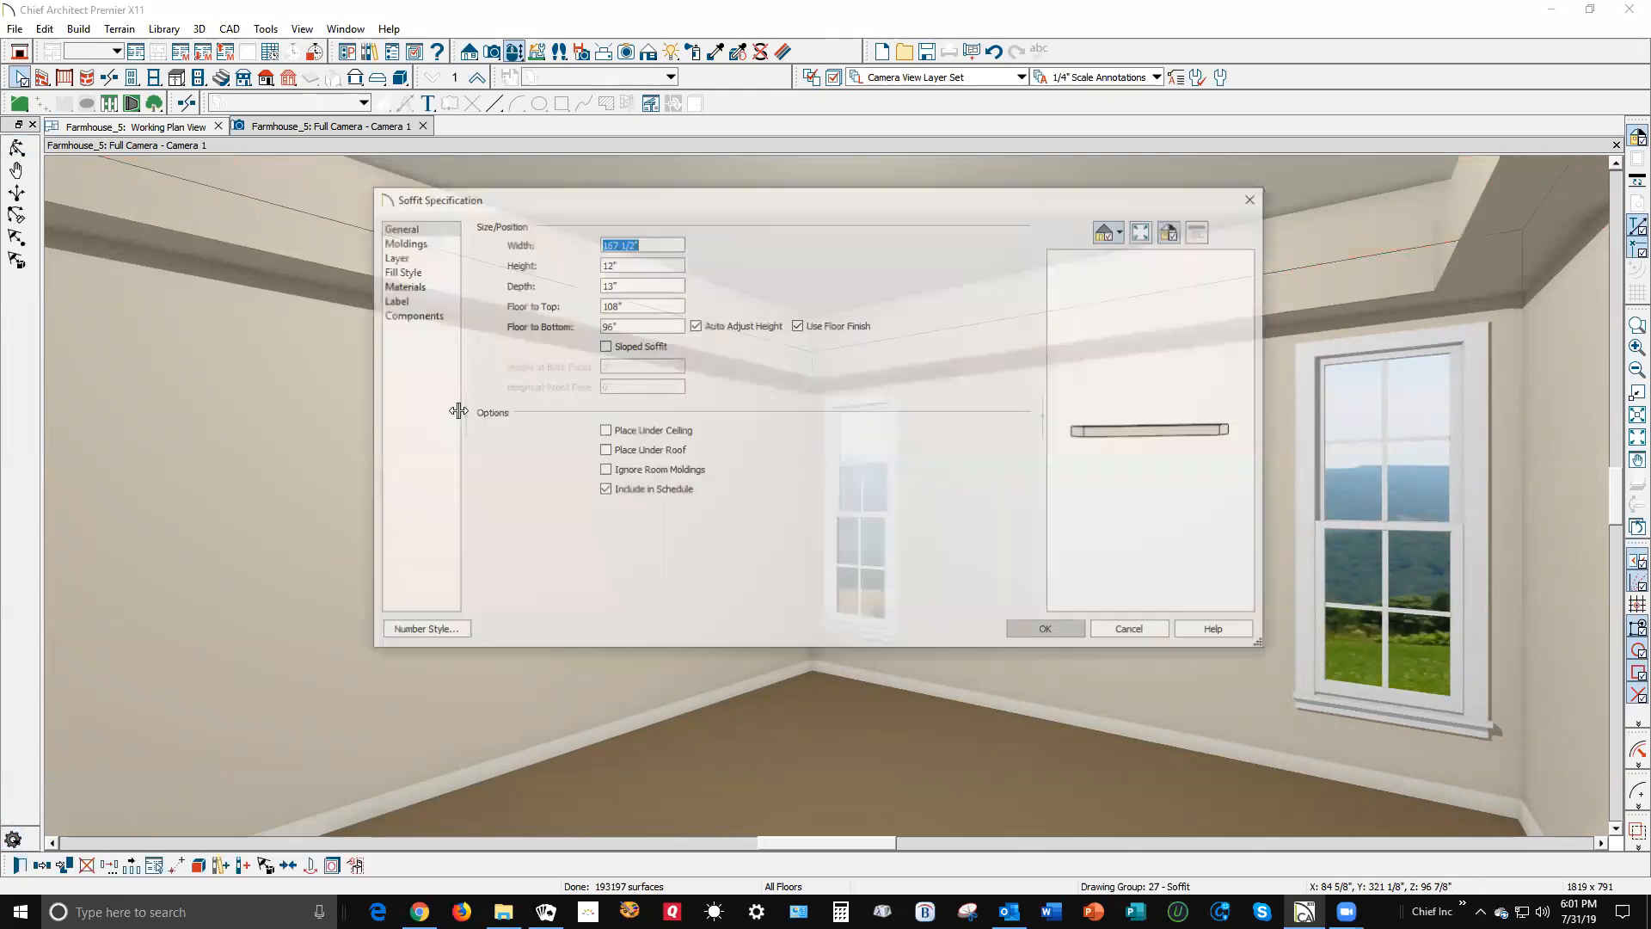
key("ctrl+a")
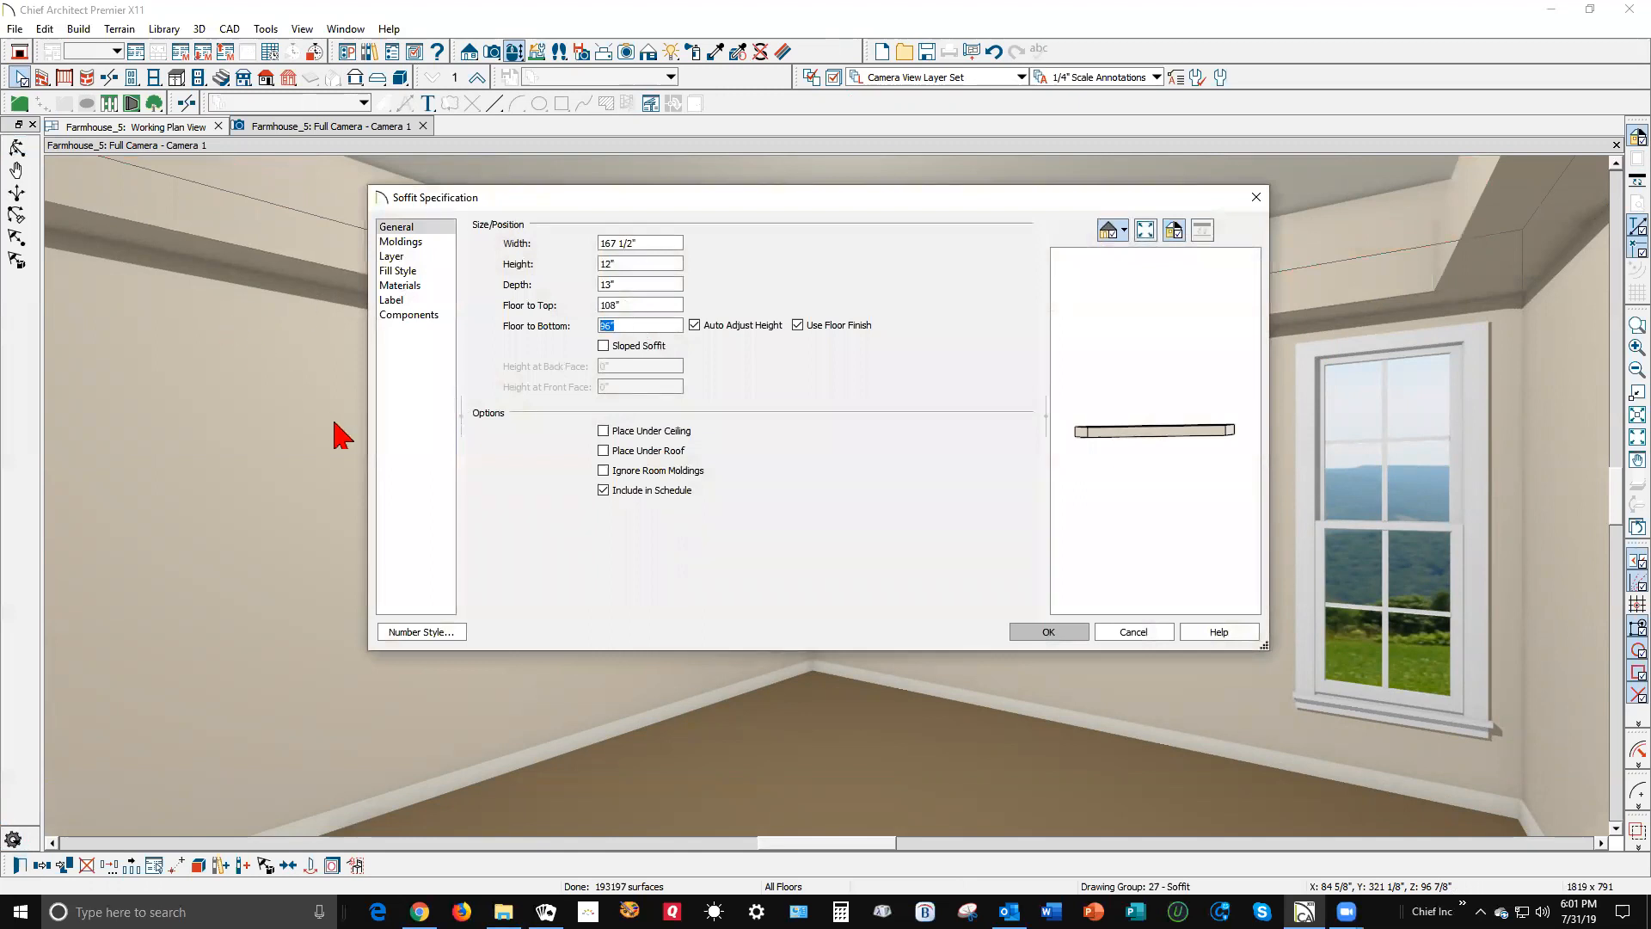
type("108")
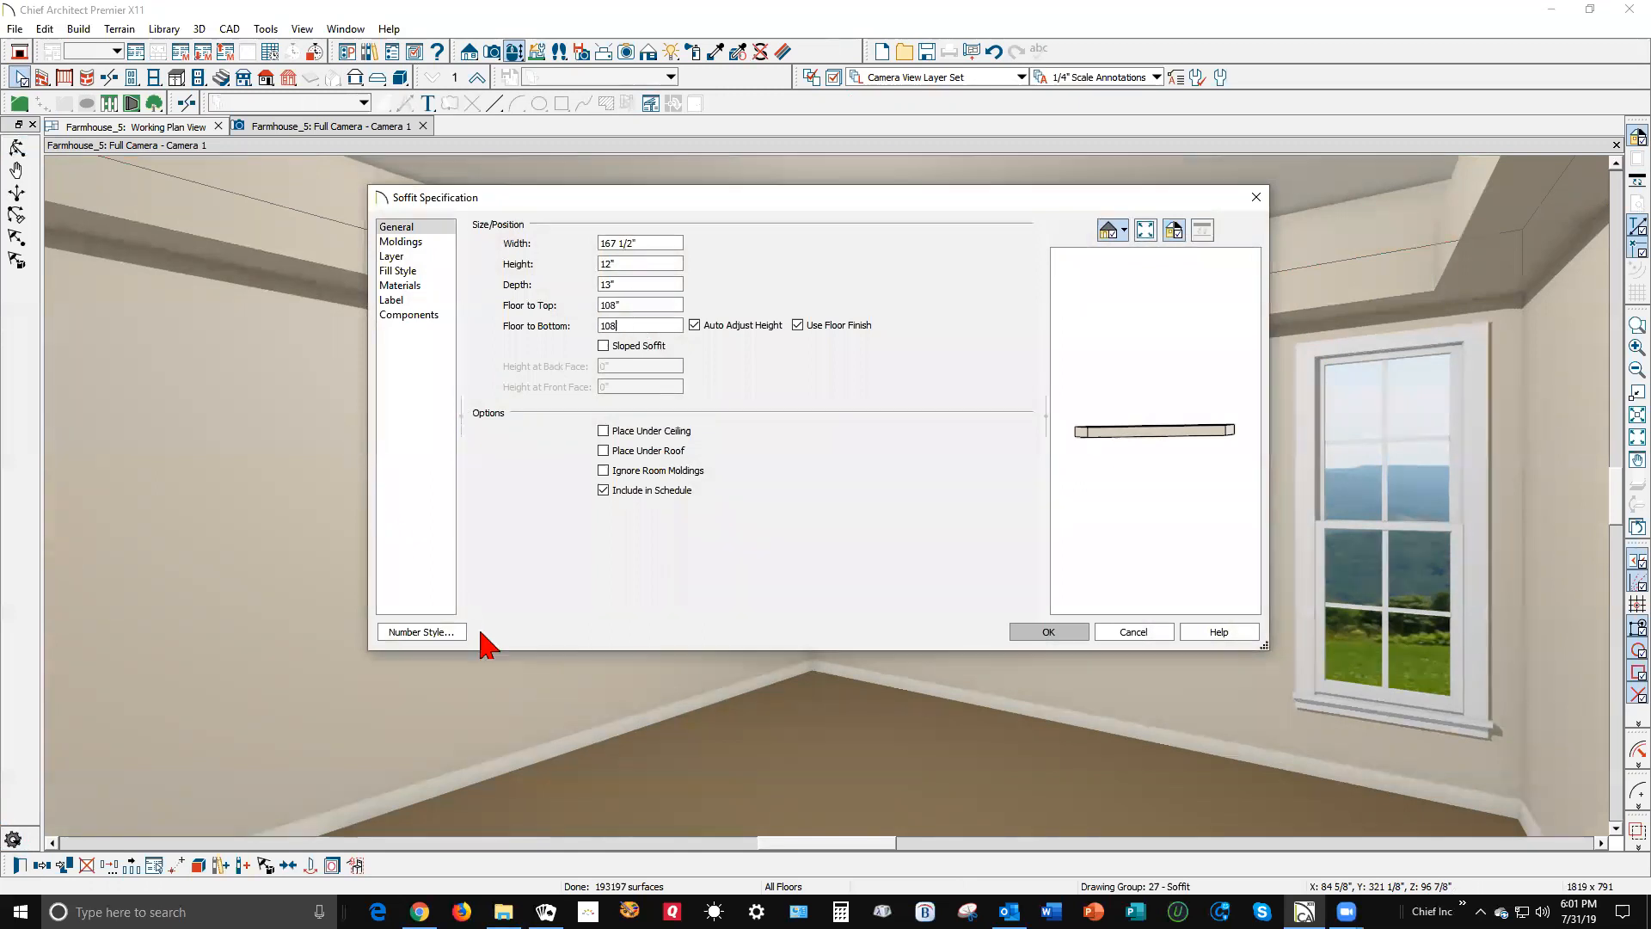
left_click(1051, 632)
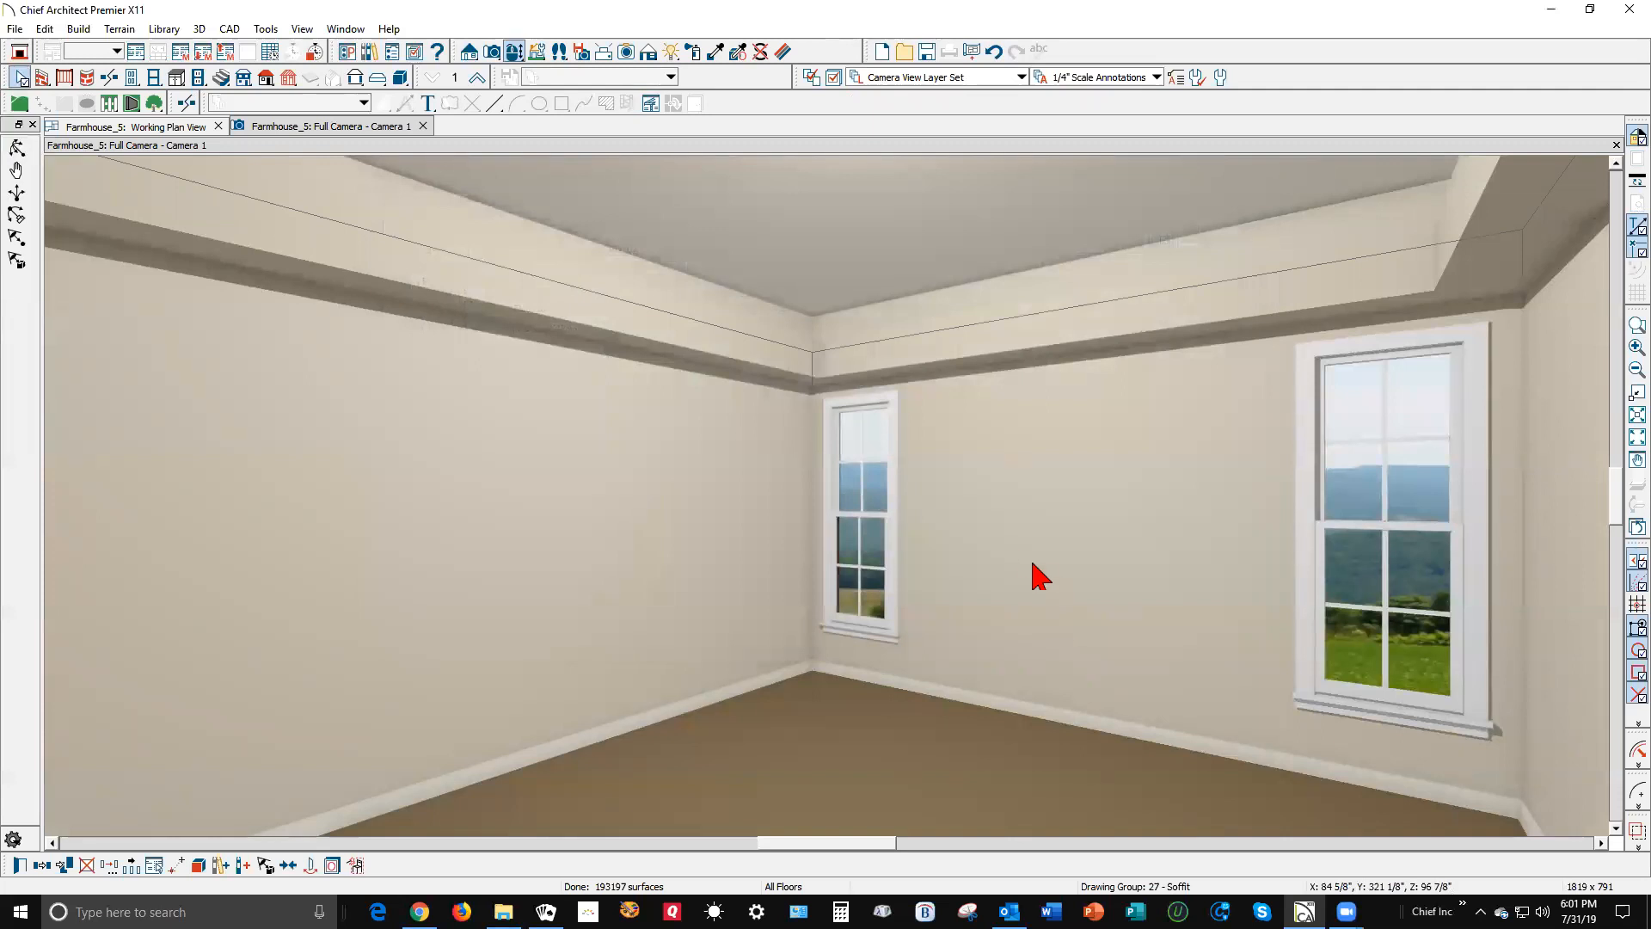
left_click(892, 384)
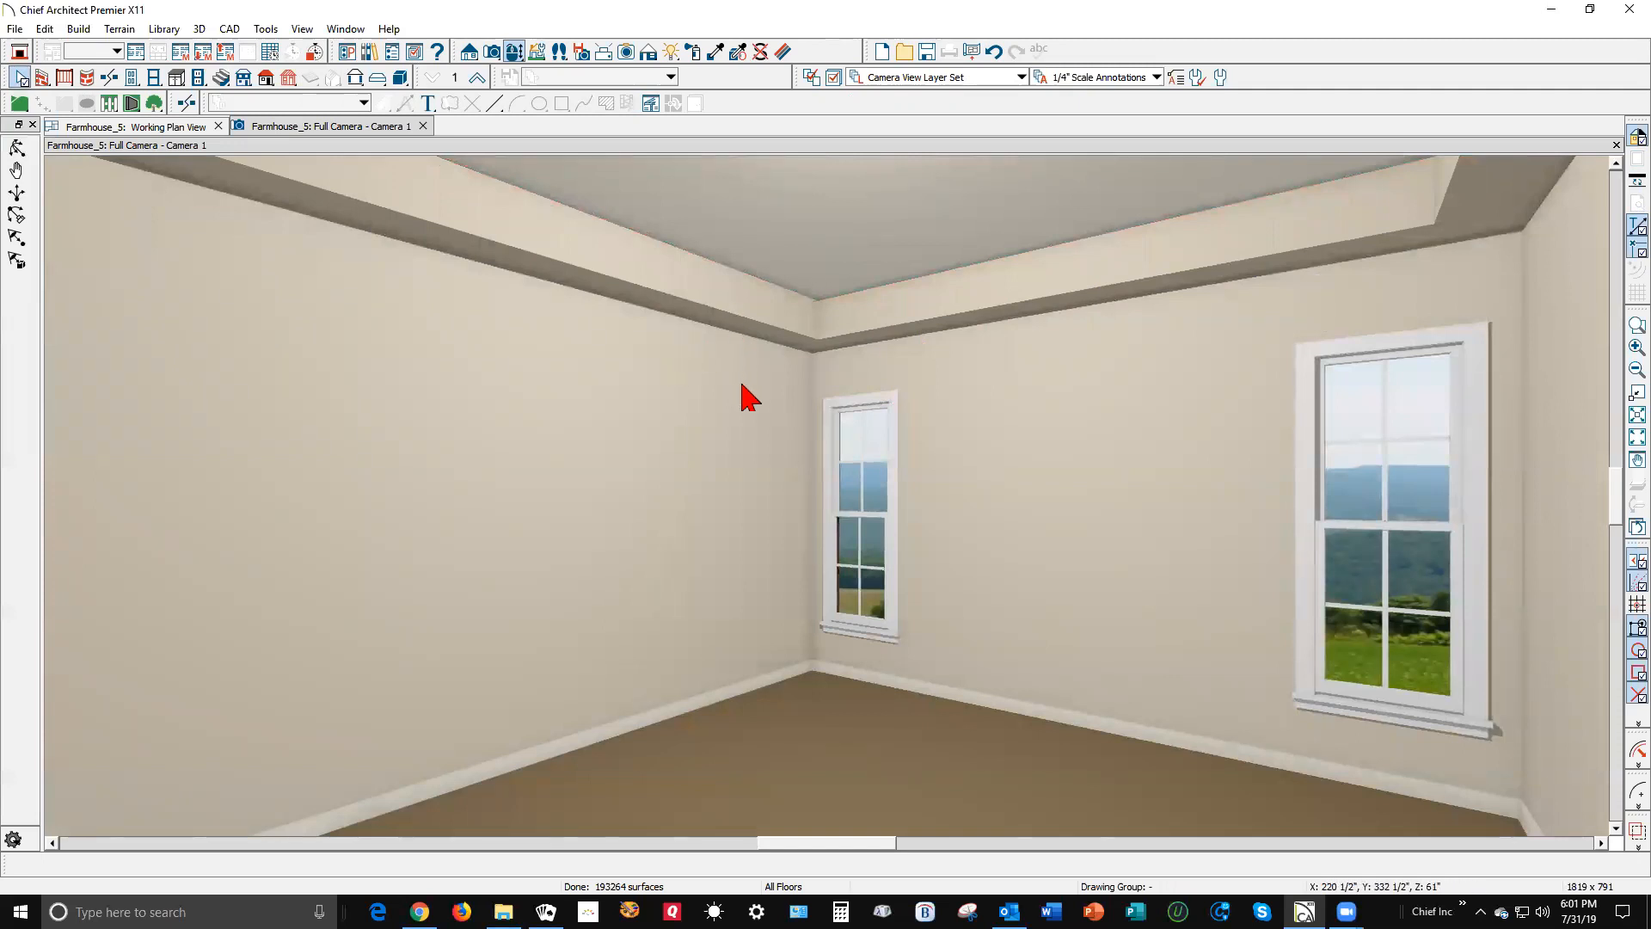
- Check the height and floor-distance values of the exterior side wall's soffit, leaving its specification unchanged
left_click(764, 323)
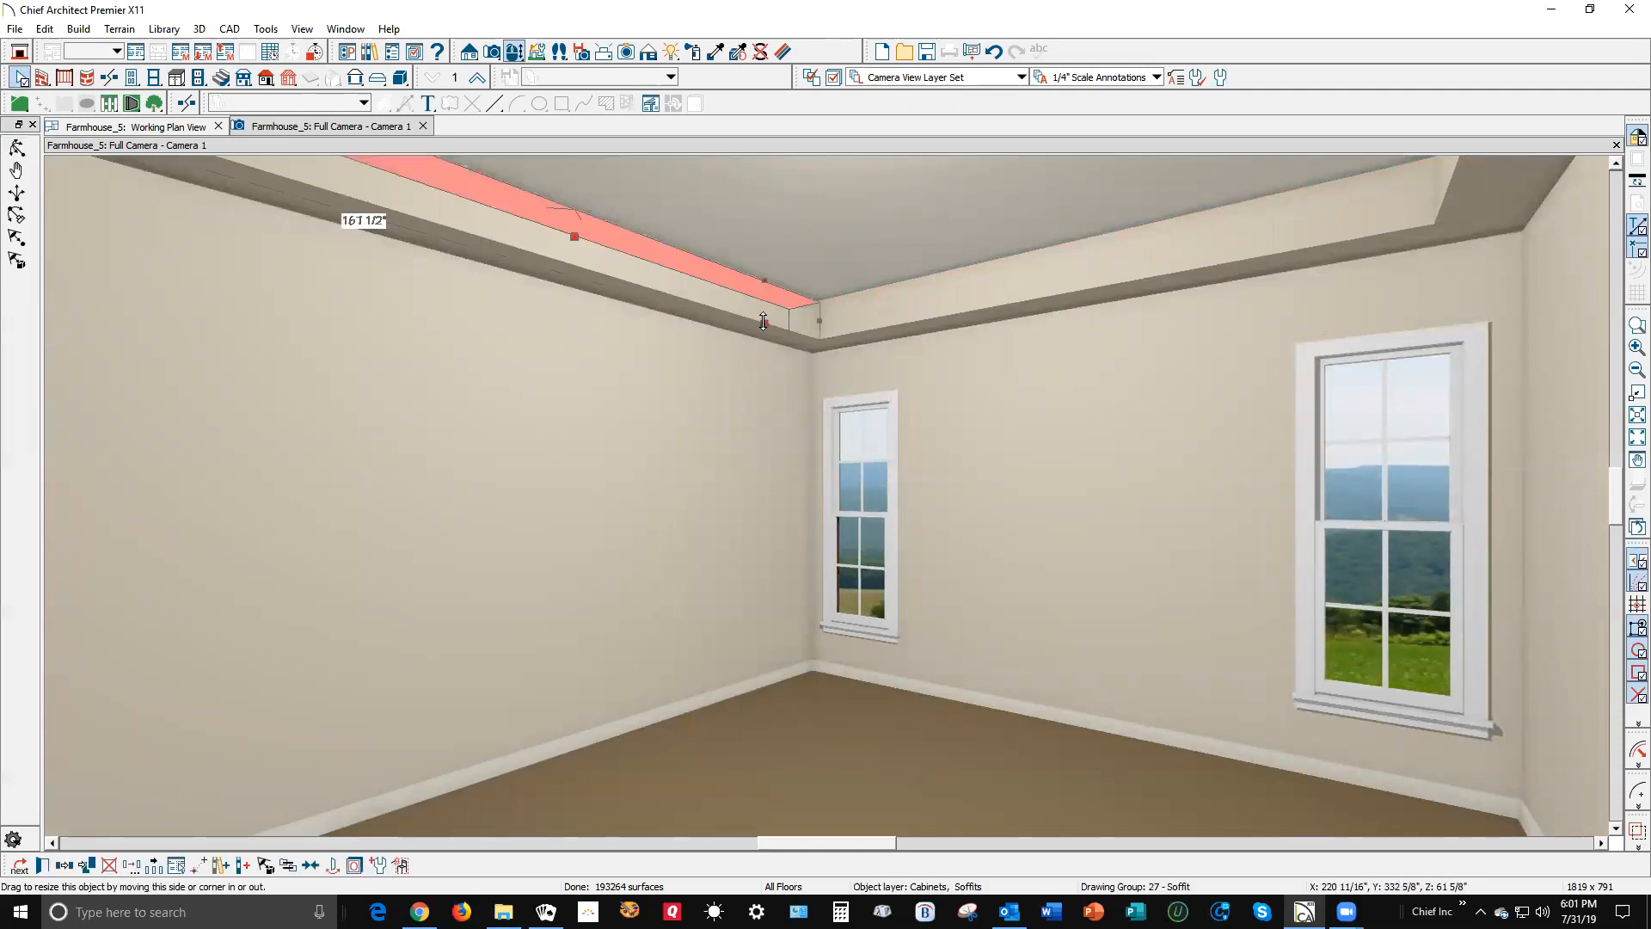
double_click(764, 322)
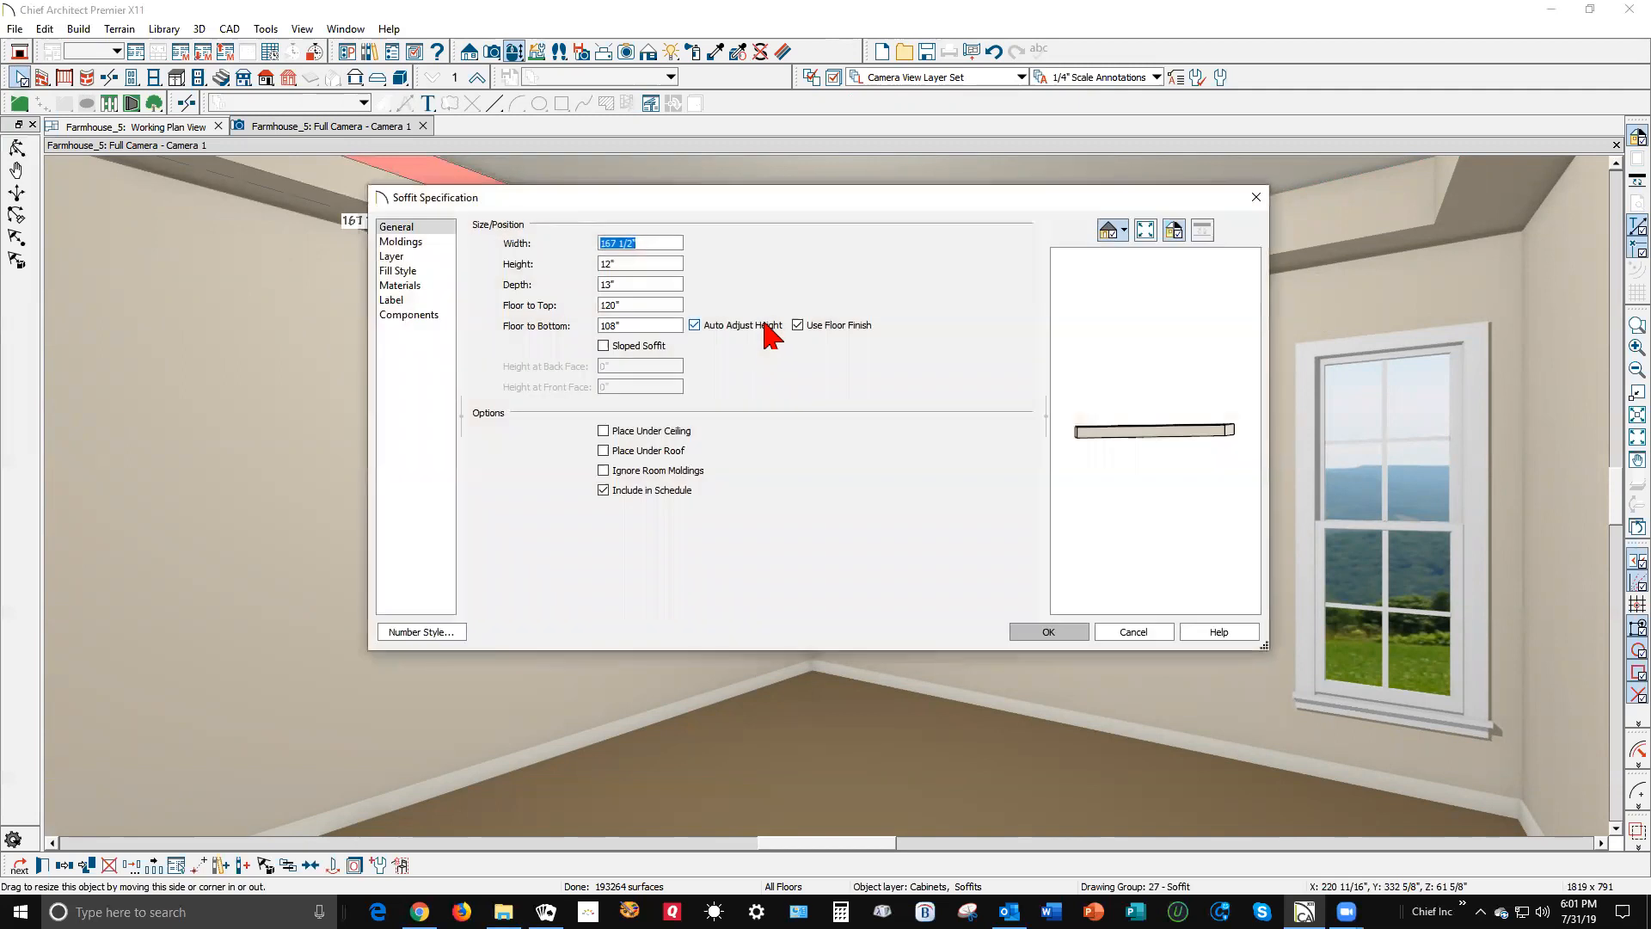
left_click(1153, 626)
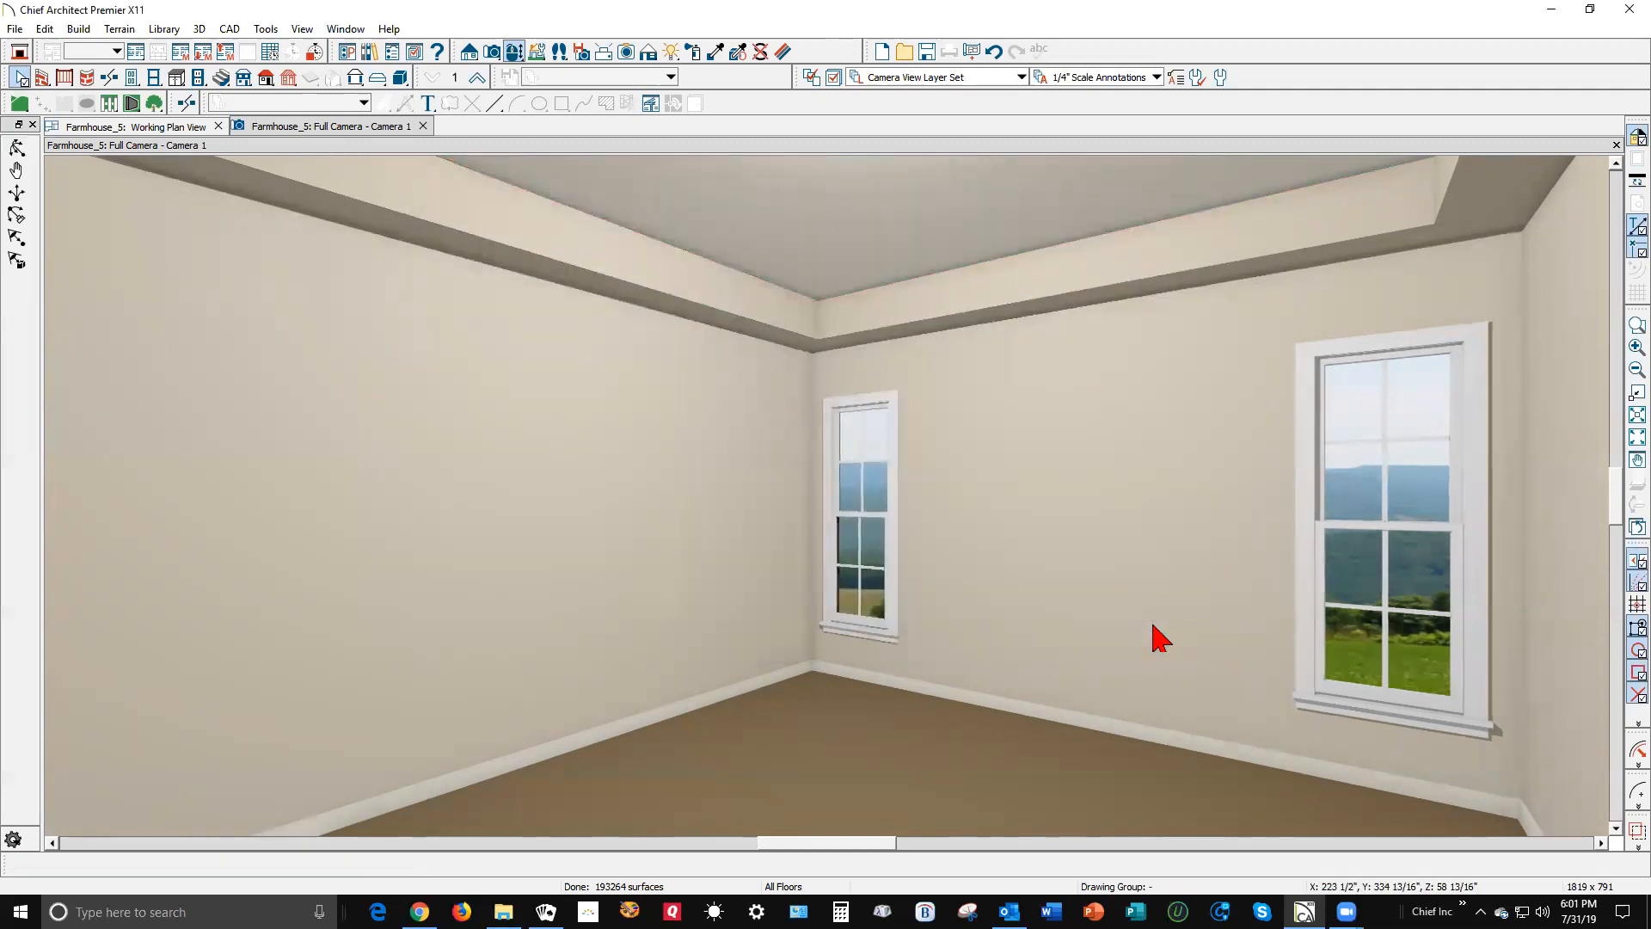
- In the plan view, set the floor-to-bottom distance of the soffit opposite the windows to 108"
key("ctrl+Tab")
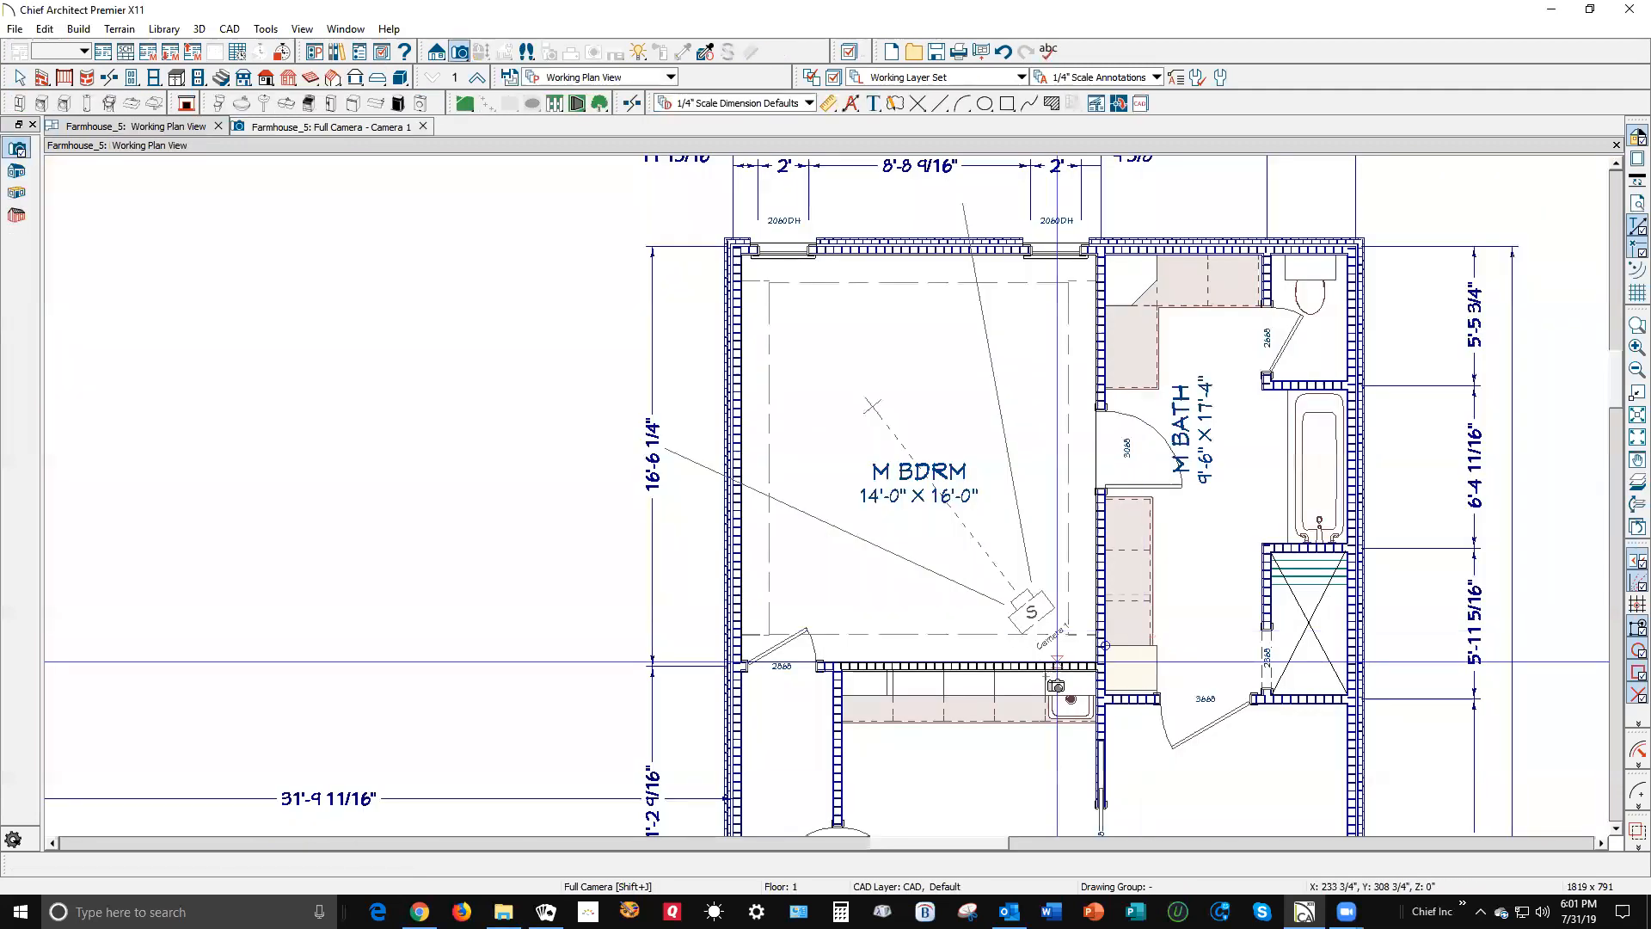
right_click(974, 663)
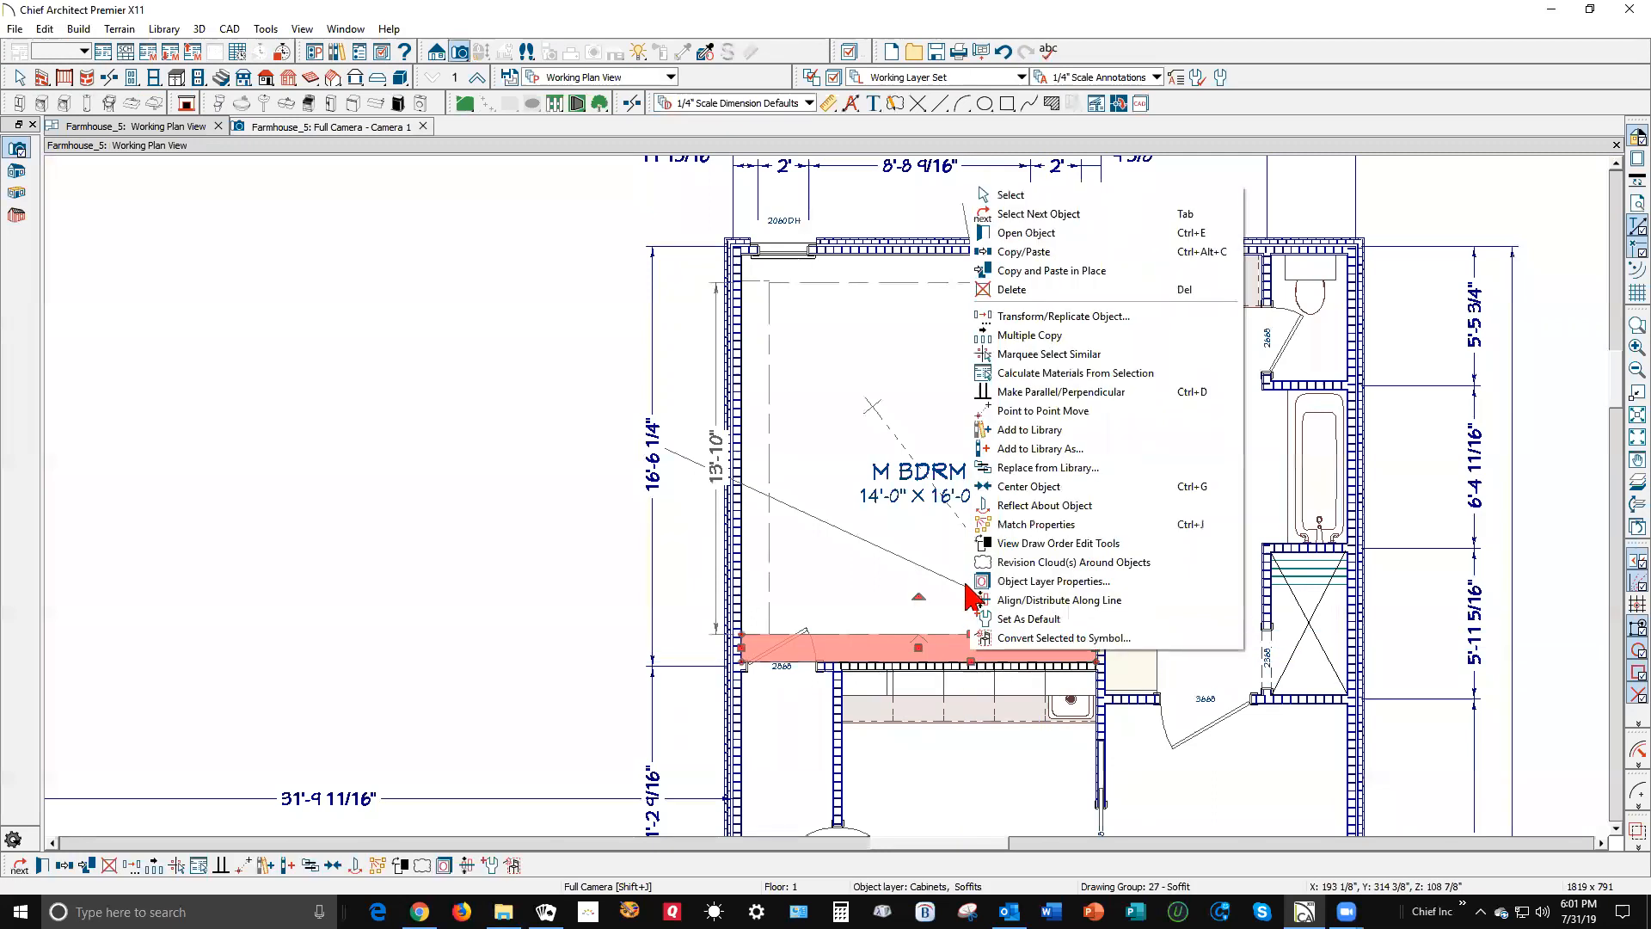
left_click(1039, 233)
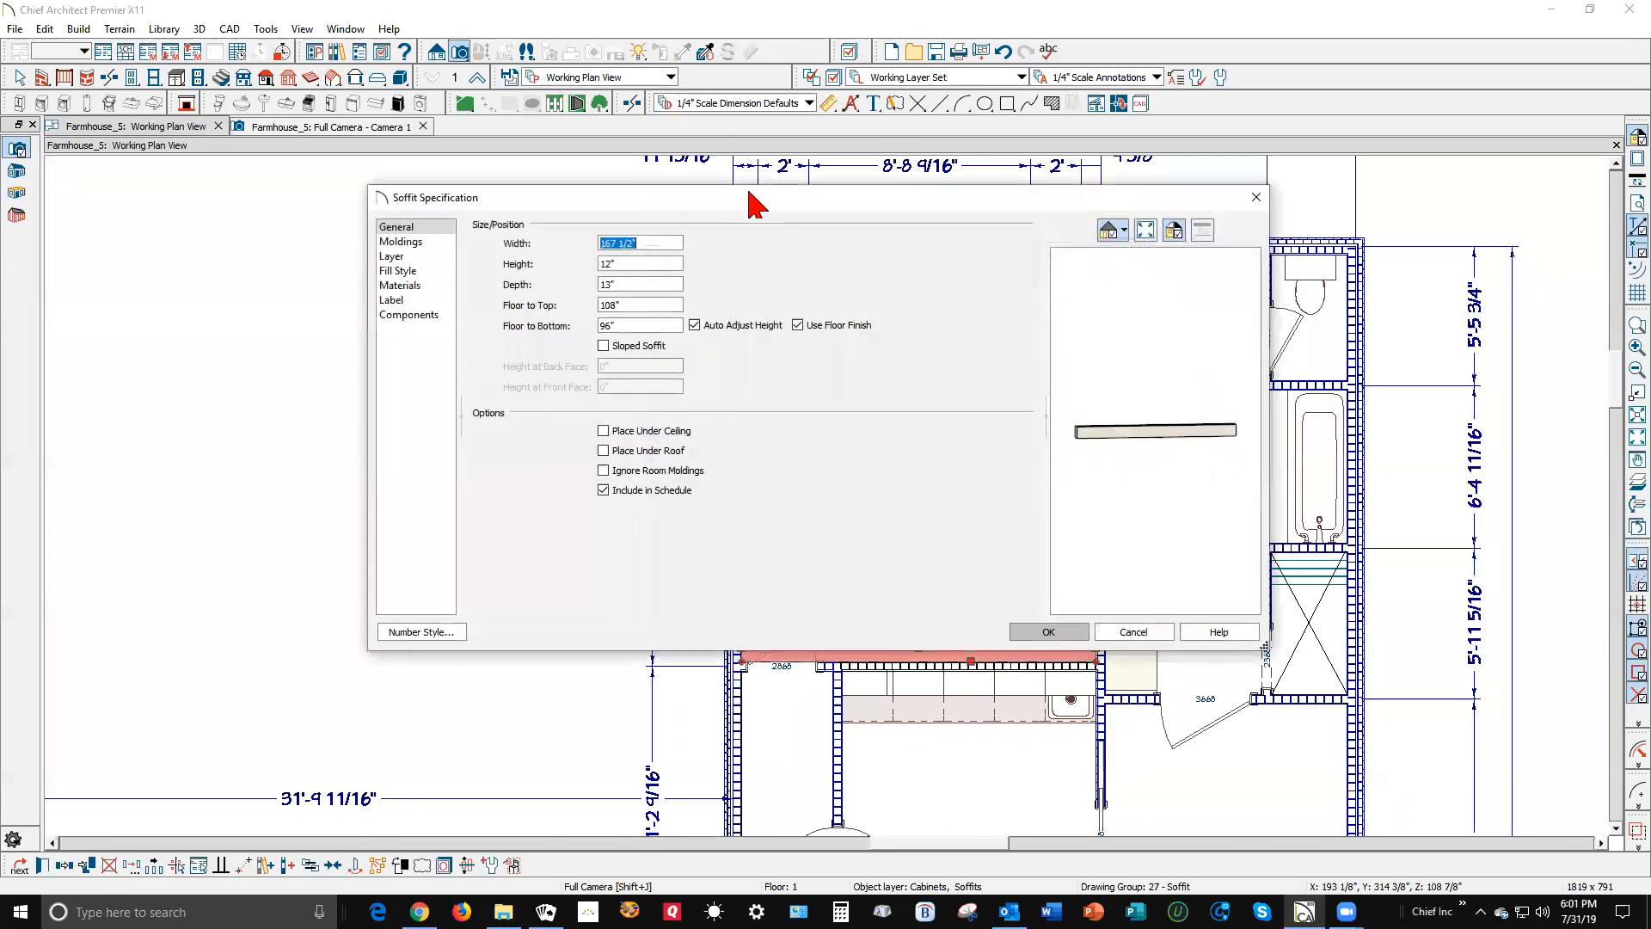
double_click(632, 325)
type("108")
left_click(1045, 635)
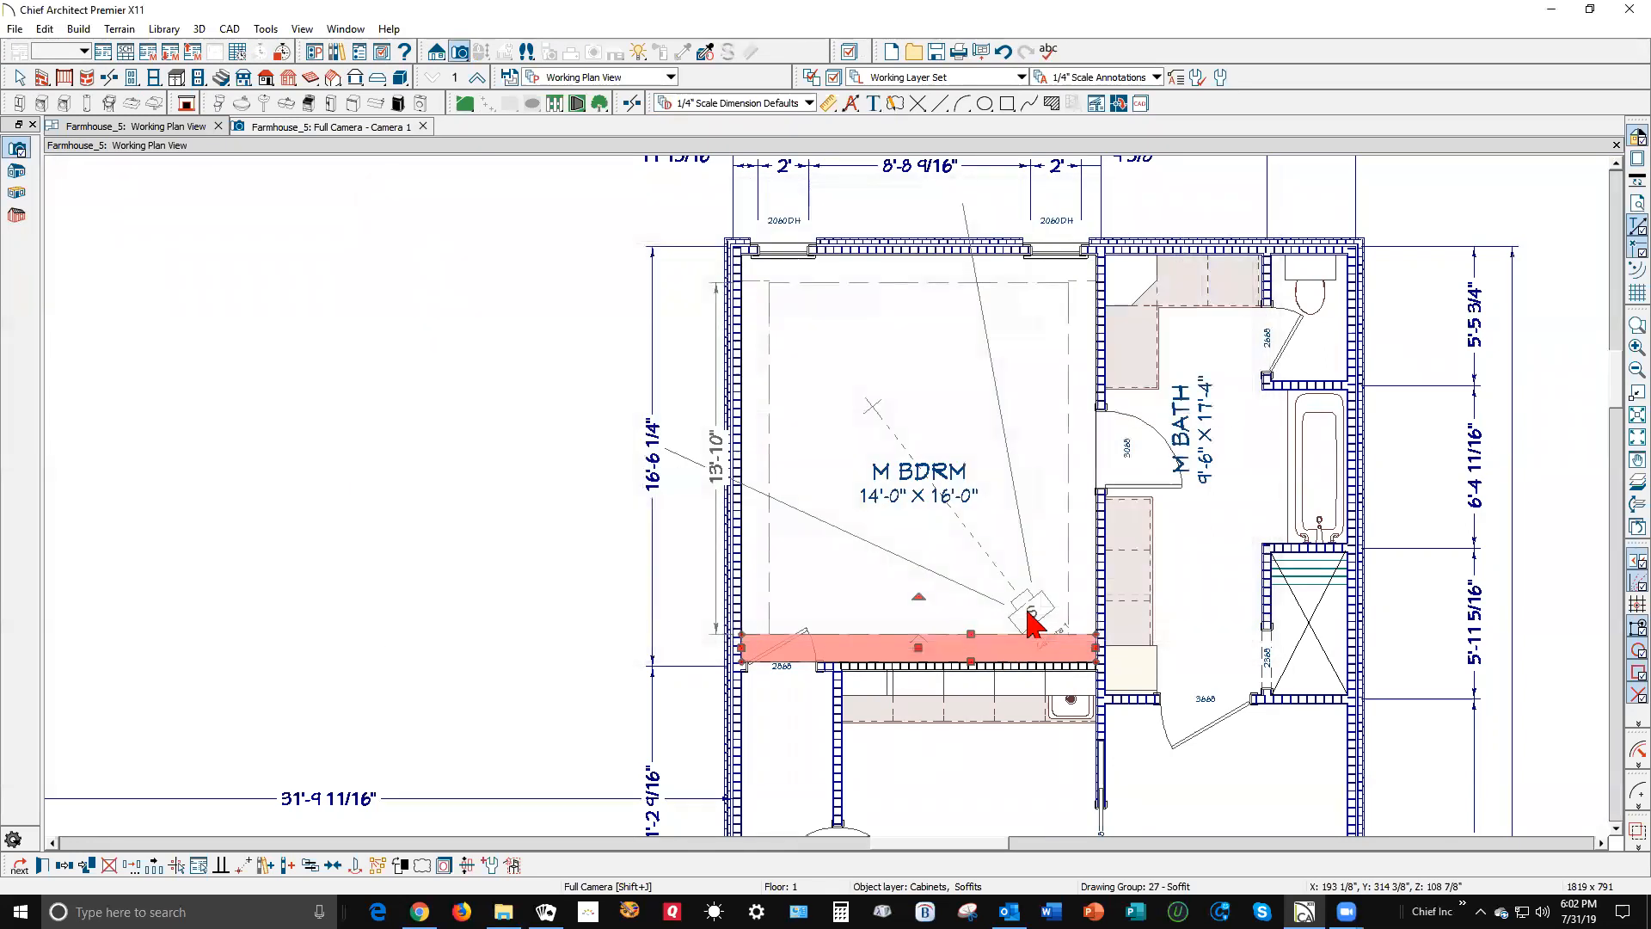
key("Escape")
- Move the camera to the opposite bedroom corner beside the window wall and return to the camera view
left_click(1030, 618)
left_click_drag(1031, 612, 815, 287)
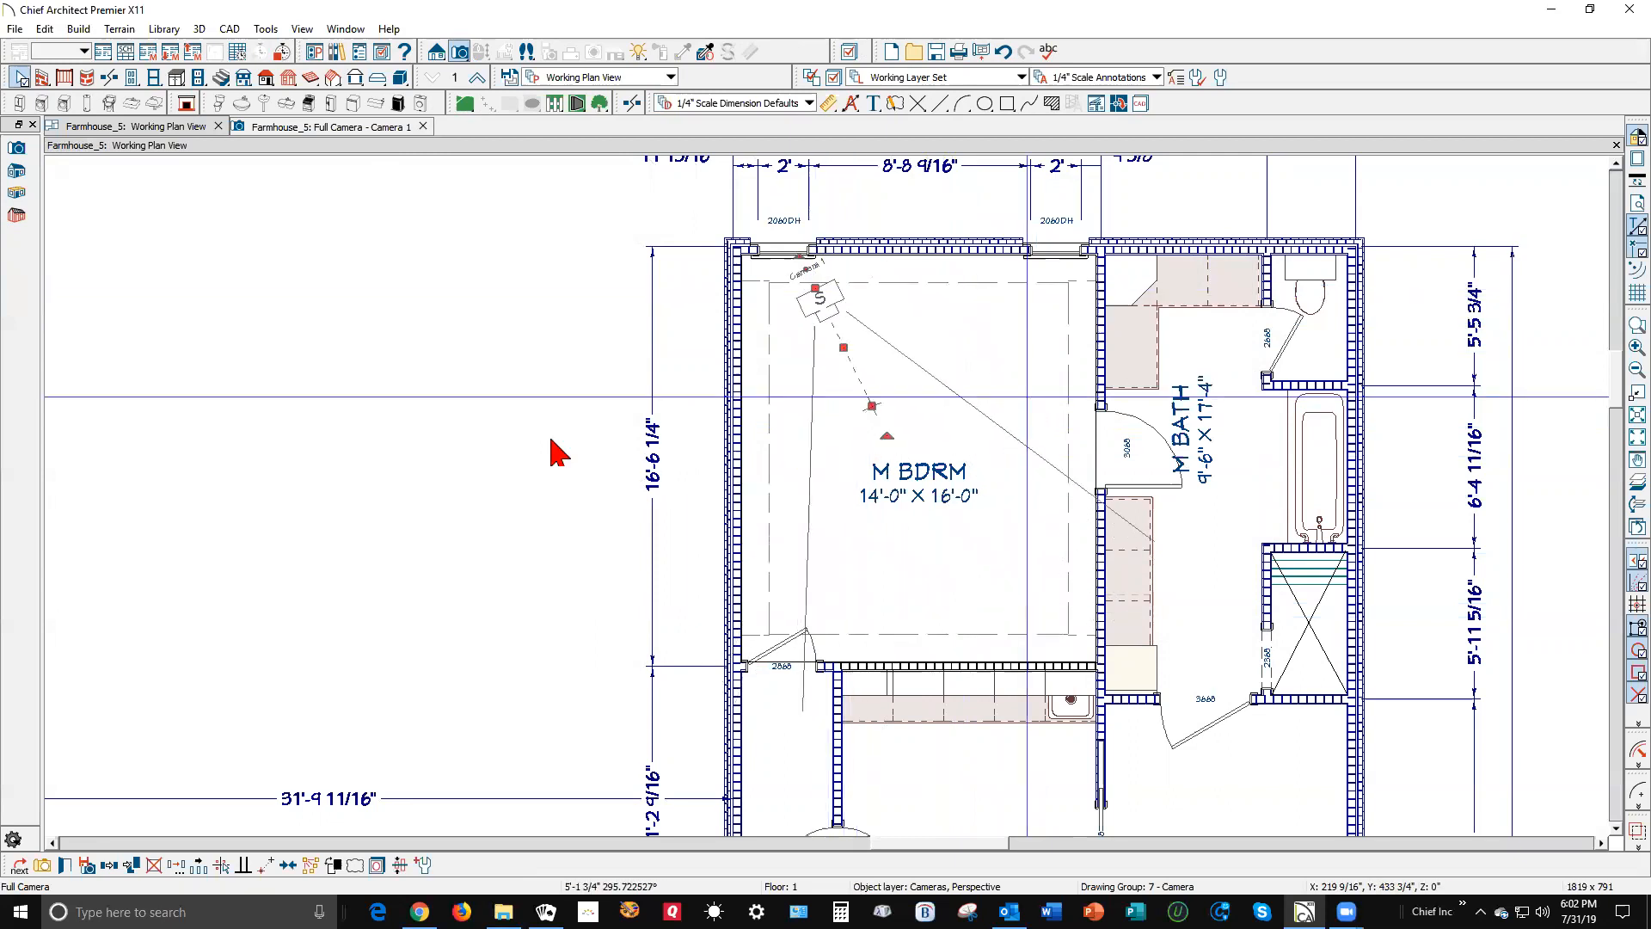
key("ctrl+Tab")
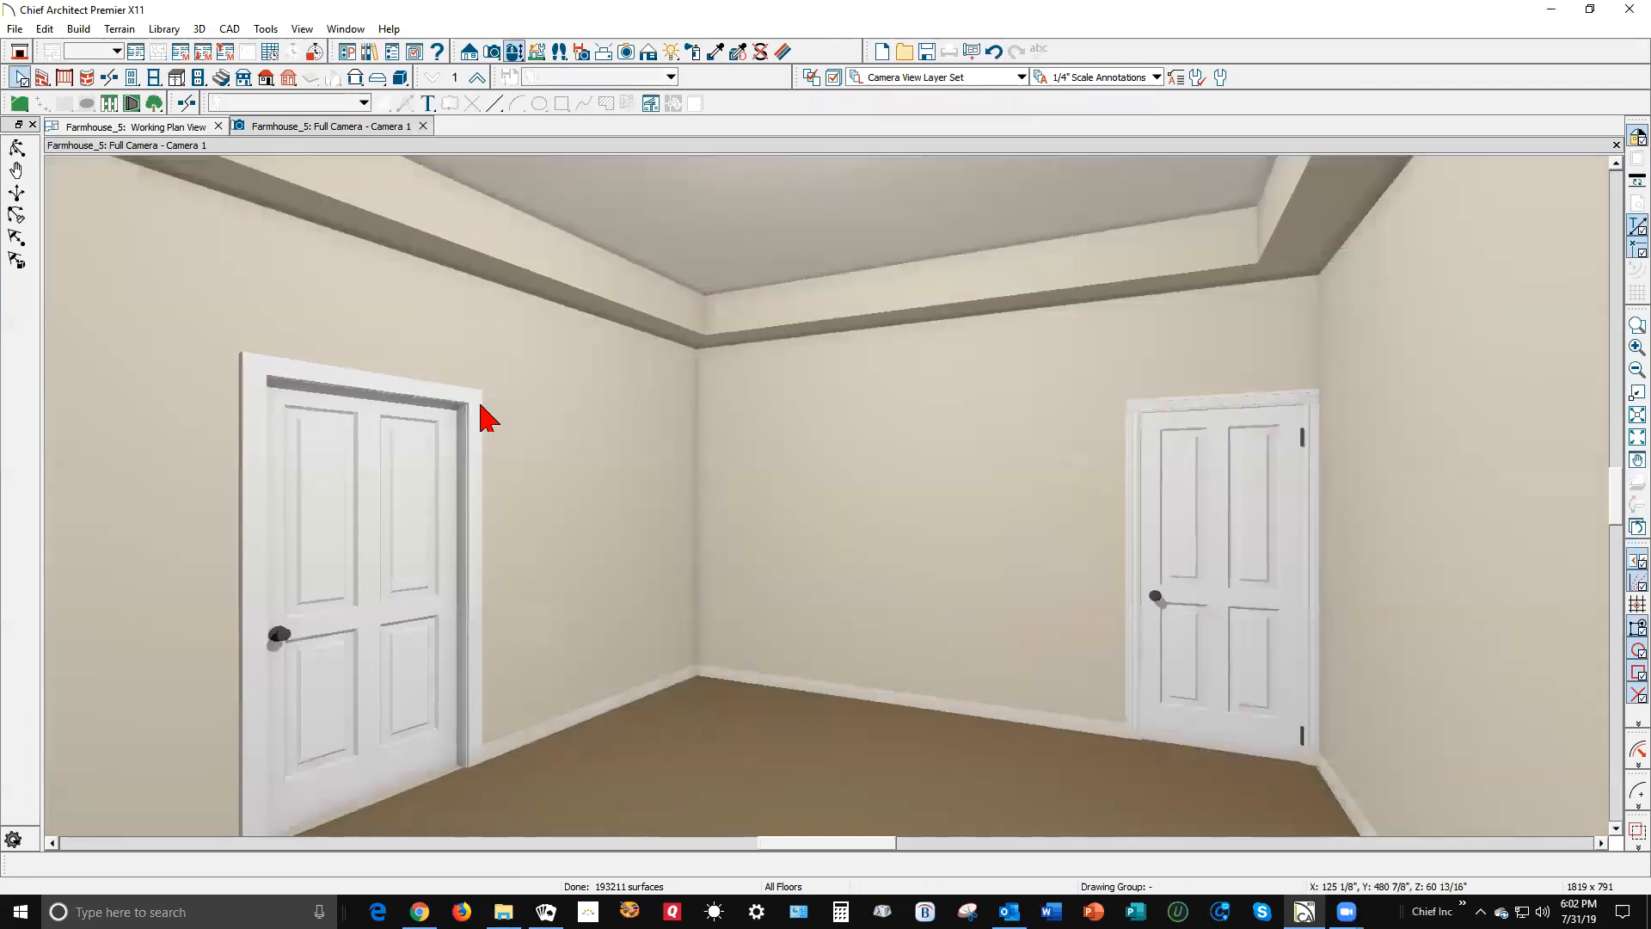